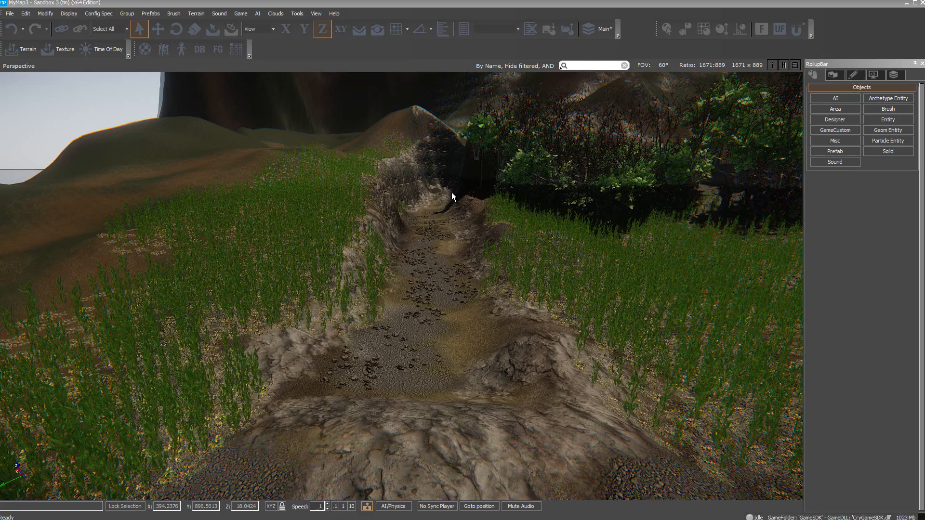
- Examine the dry riverbed by flying the camera along it between the rocky banks
{"action": "right_click_drag", "start_coordinate": [444, 328], "coordinate": [444, 329]}
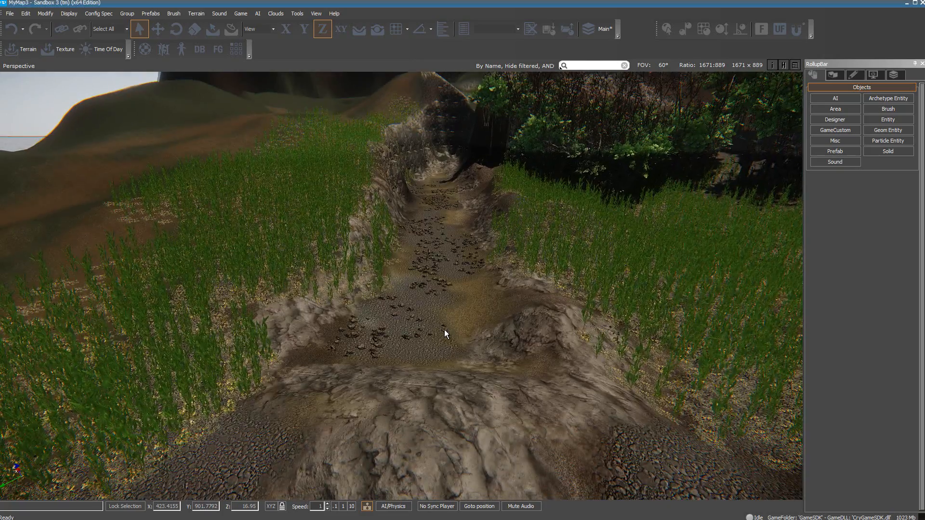
{"action": "key", "text": "w"}
{"action": "right_click_drag", "start_coordinate": [471, 287], "coordinate": [472, 290]}
{"action": "key", "text": "w"}
{"action": "key", "text": "w"}
{"action": "key", "text": "w"}
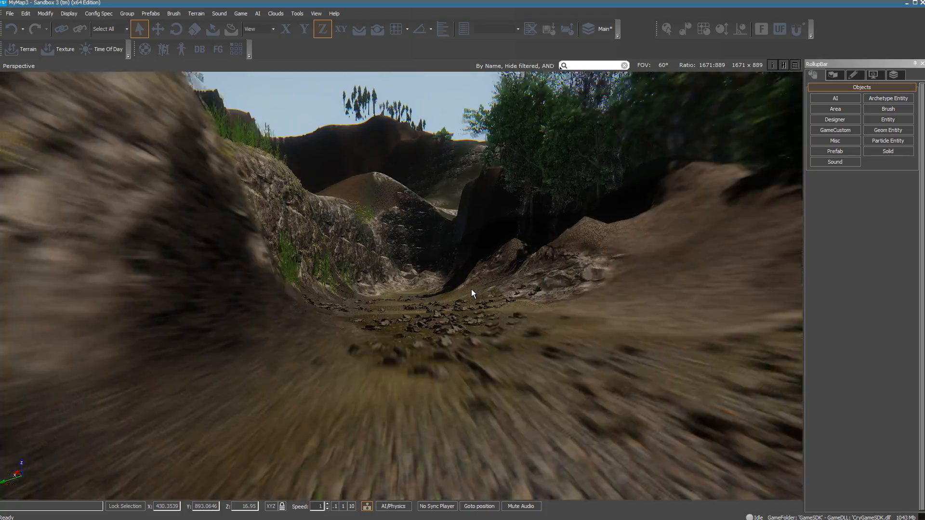
{"action": "key", "text": "w"}
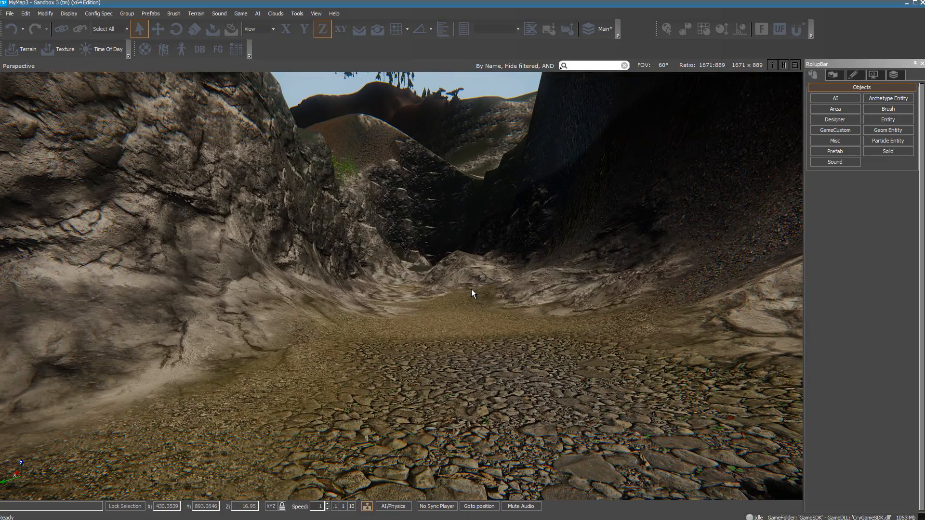
{"action": "key", "text": "w"}
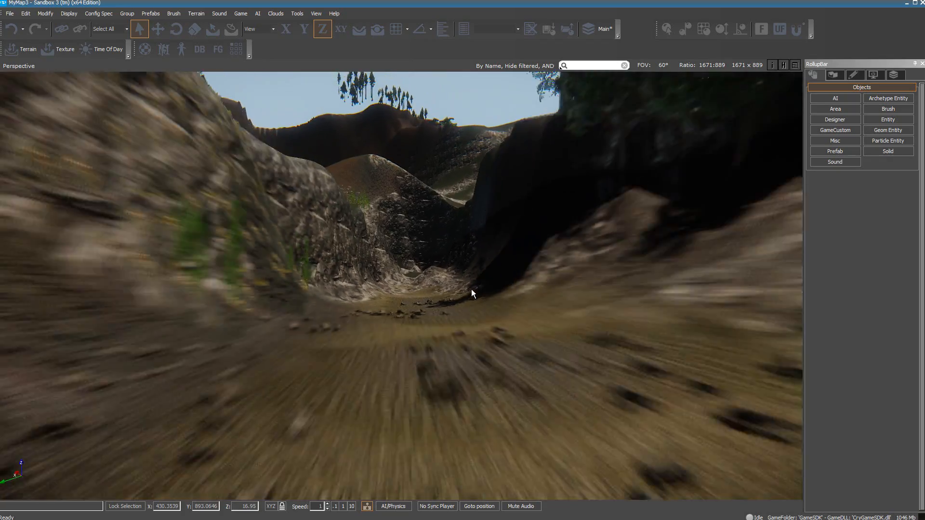
{"action": "key", "text": "s"}
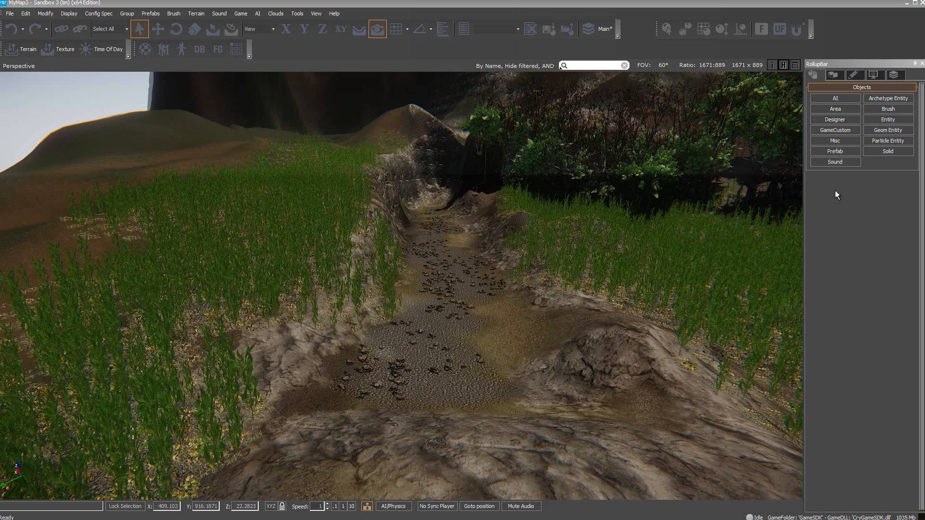
- Draw a River object with seven points along the riverbed, from the near rock ledge to the far bend
{"action": "left_click", "coordinate": [843, 141]}
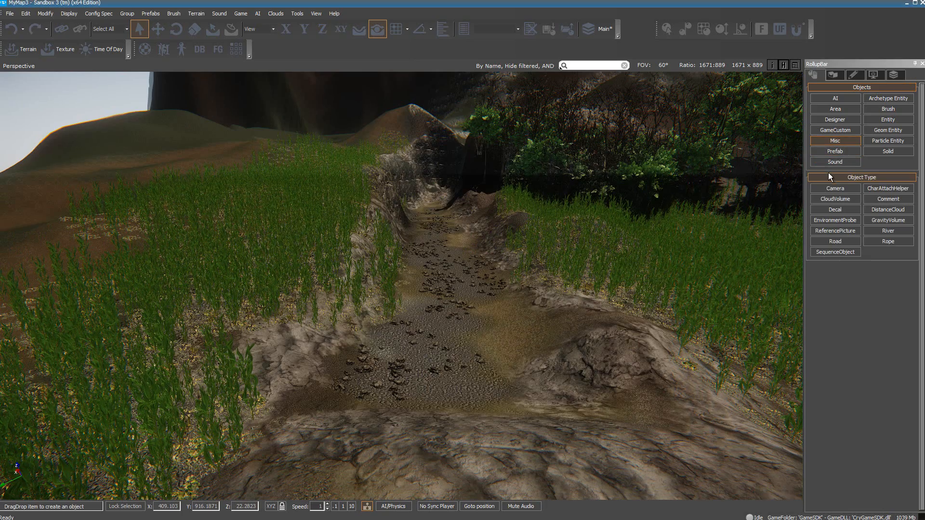
{"action": "left_click", "coordinate": [894, 230]}
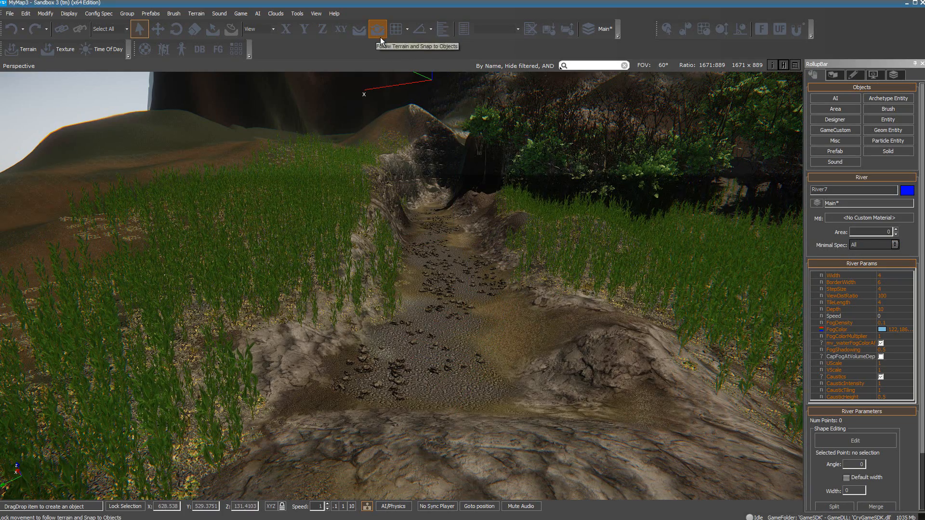
{"action": "left_click", "coordinate": [450, 428]}
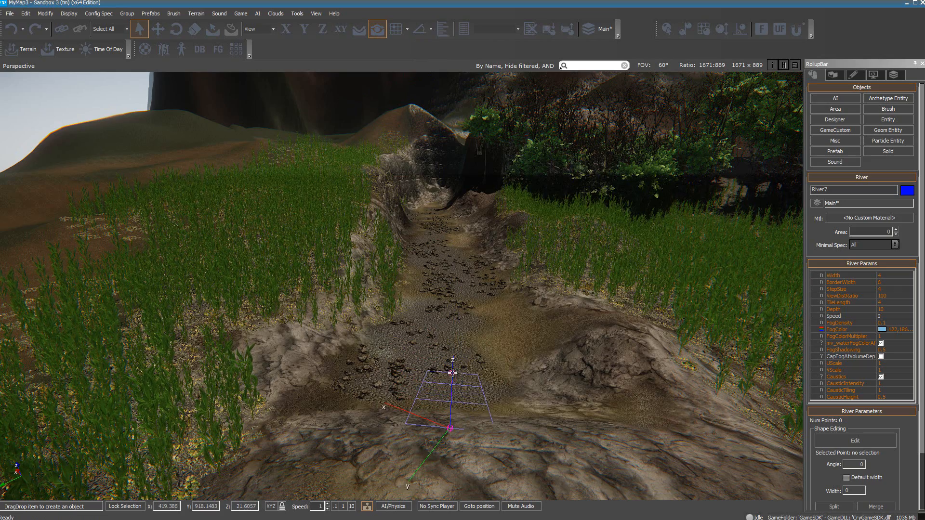
{"action": "left_click", "coordinate": [450, 346]}
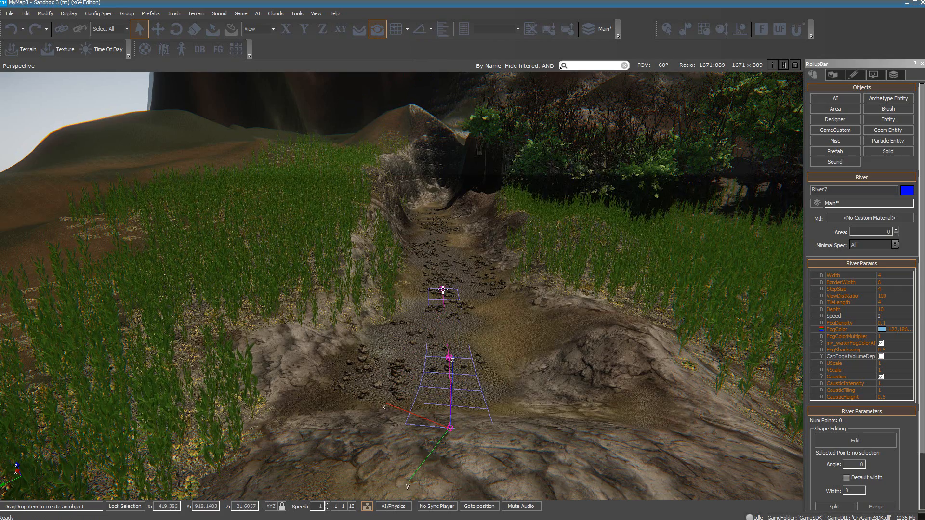
{"action": "left_click", "coordinate": [443, 289]}
{"action": "left_click", "coordinate": [441, 238]}
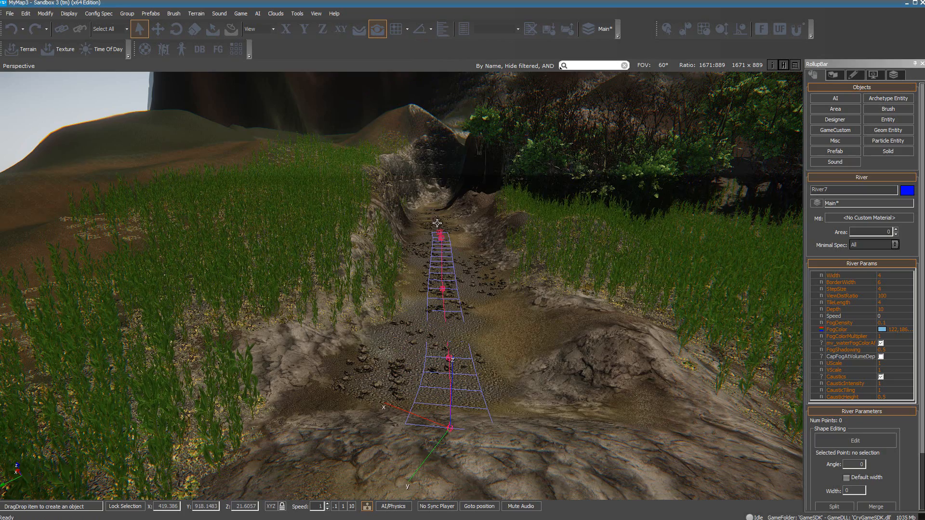
{"action": "left_click", "coordinate": [429, 210]}
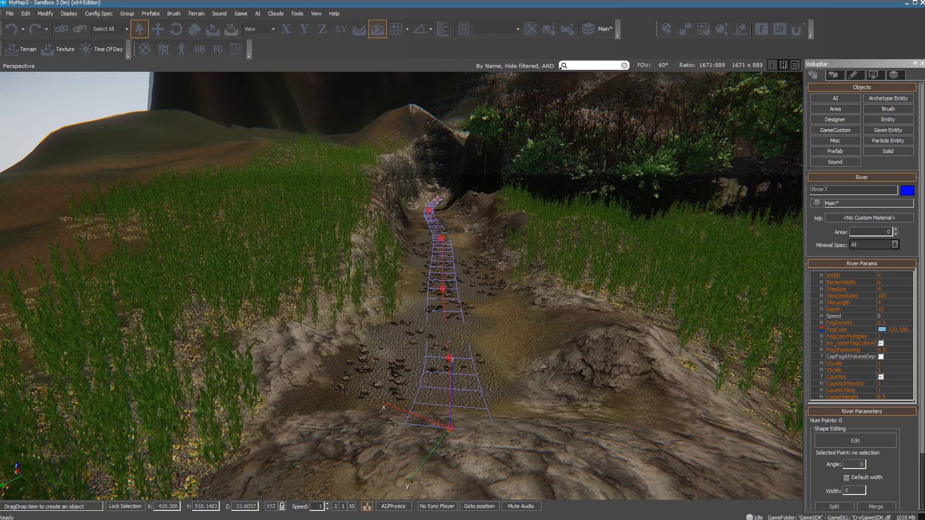
{"action": "left_click", "coordinate": [437, 199]}
{"action": "scroll", "coordinate": [452, 192], "scroll_direction": "up", "scroll_amount": 1}
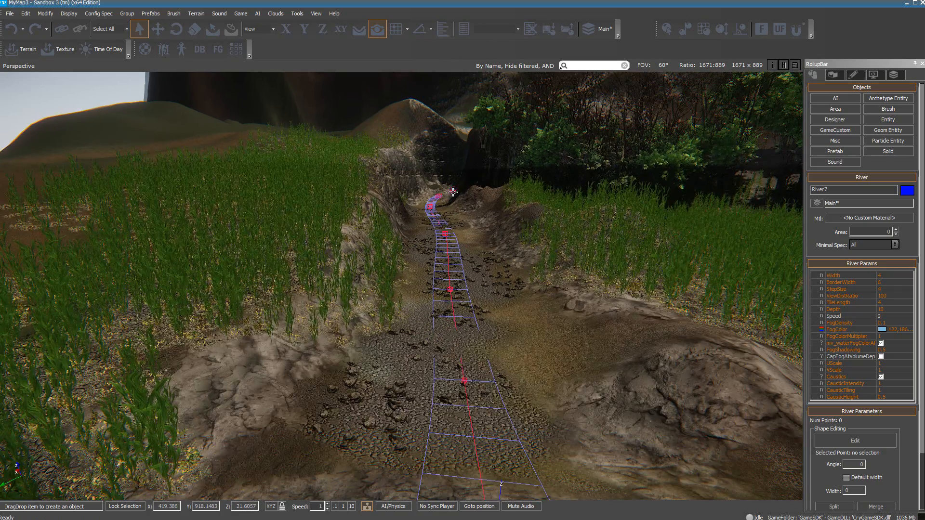
{"action": "scroll", "coordinate": [452, 192], "scroll_direction": "up", "scroll_amount": 1}
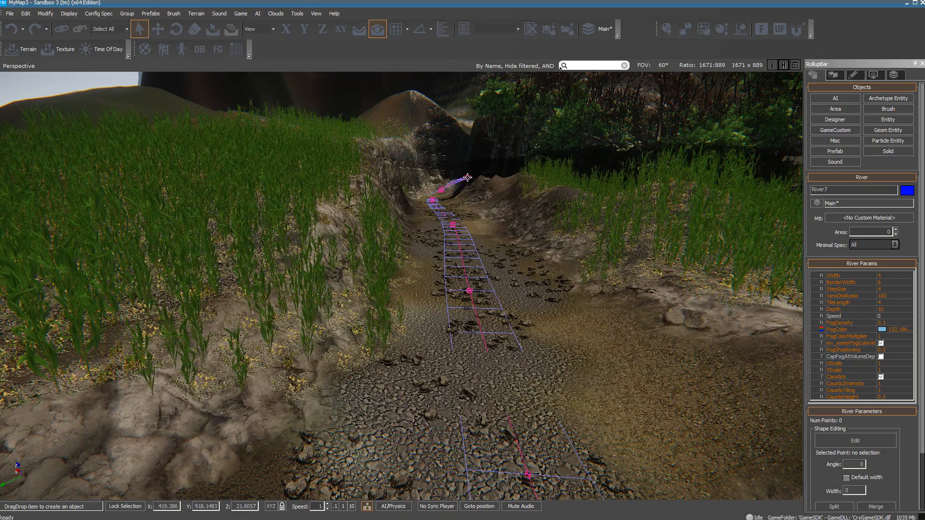
{"action": "left_click", "coordinate": [467, 177]}
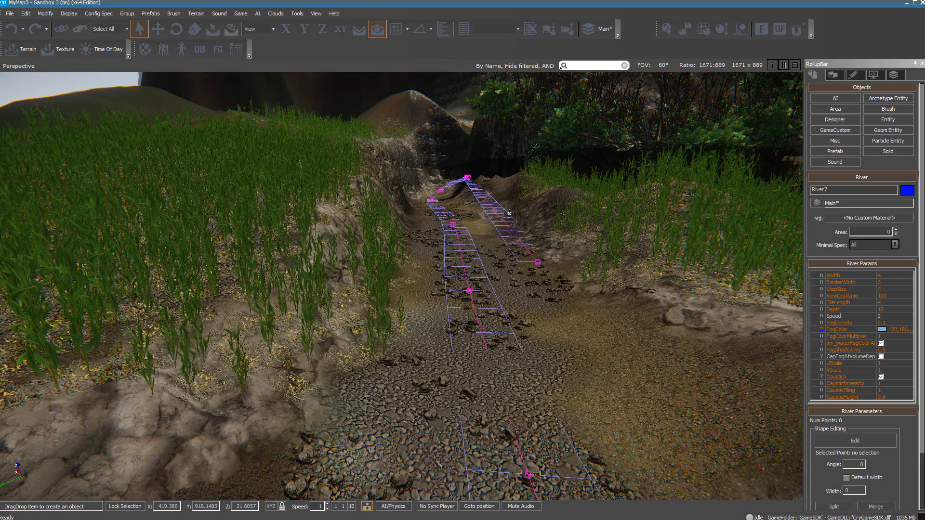
{"action": "double_click", "coordinate": [468, 176]}
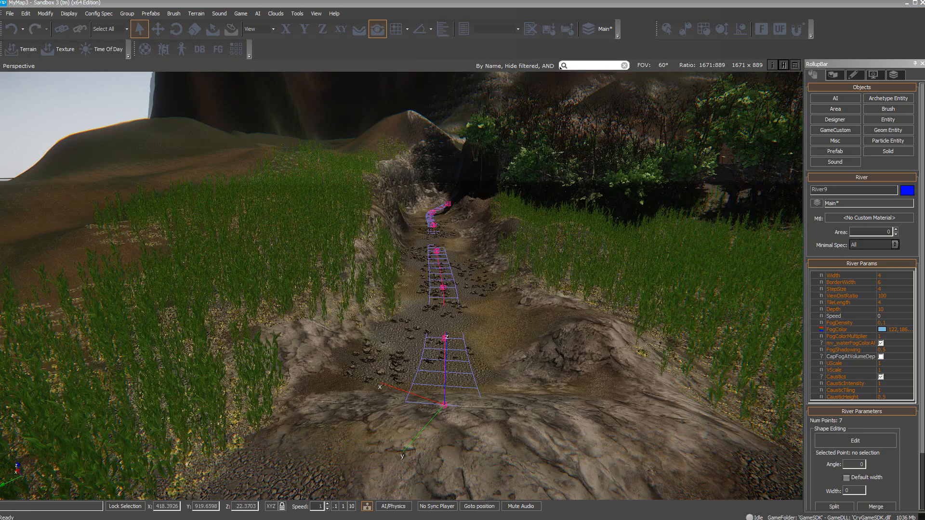
- Raise the river's second and fourth shape points slightly along Z and set the river's Width to 22.9
{"action": "left_click", "coordinate": [842, 437]}
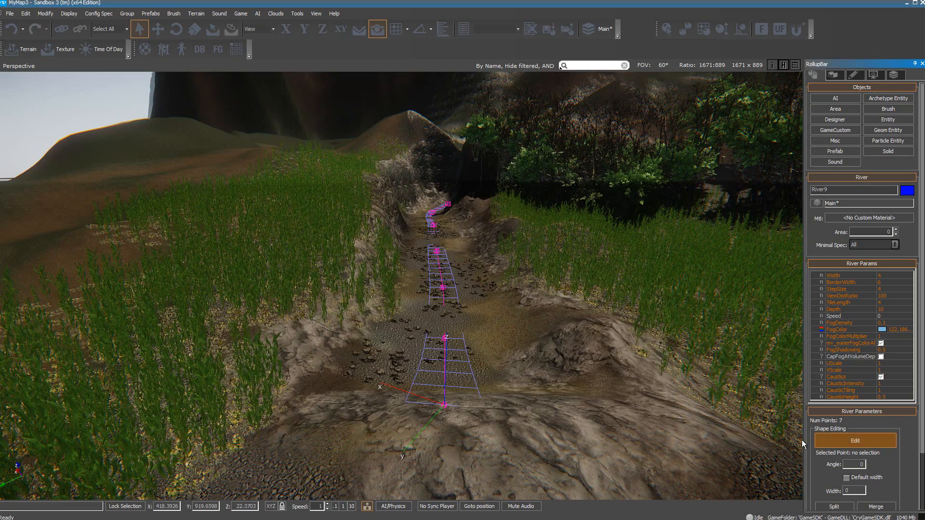
{"action": "left_click", "coordinate": [325, 30]}
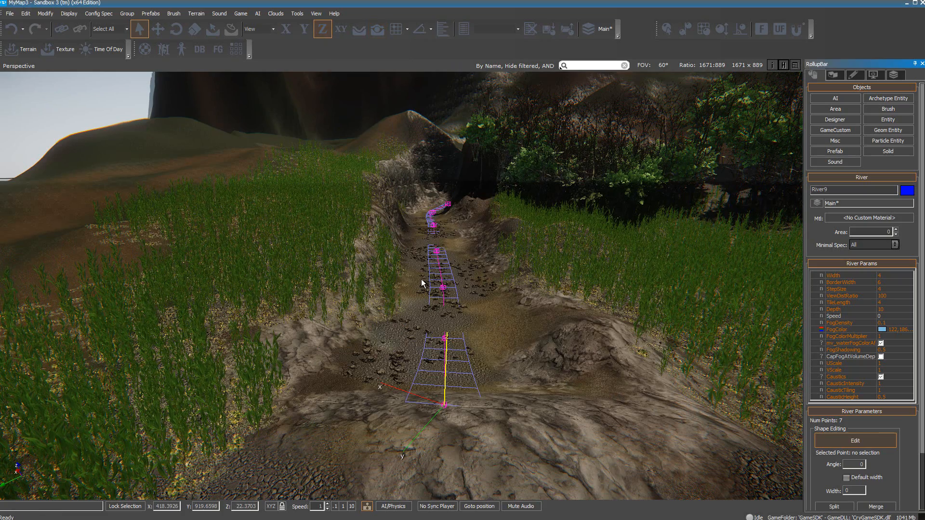
{"action": "left_click_drag", "start_coordinate": [444, 337], "coordinate": [447, 330]}
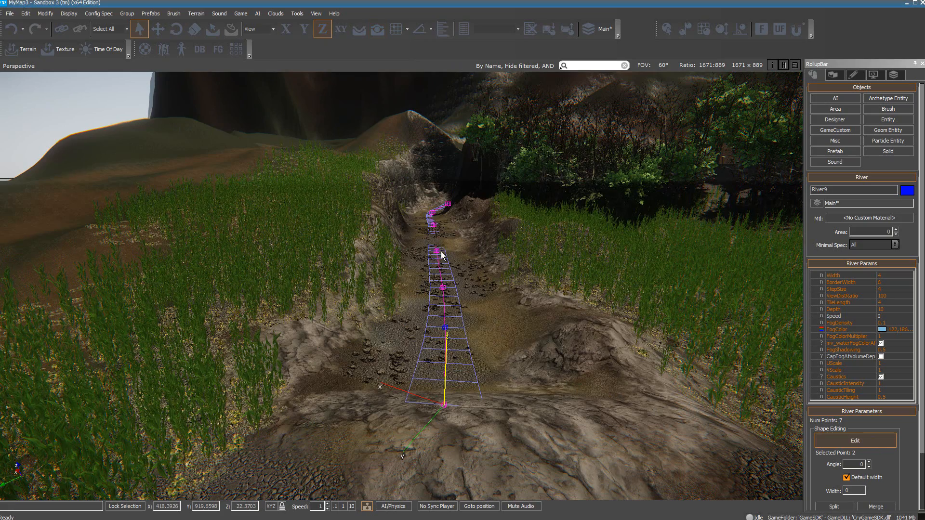
{"action": "left_click_drag", "start_coordinate": [440, 255], "coordinate": [441, 250]}
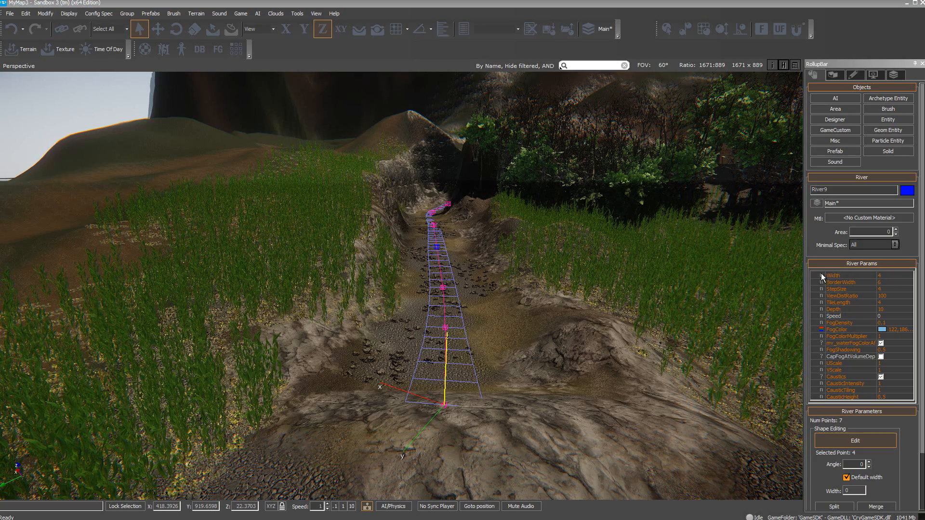
{"action": "left_click", "coordinate": [899, 276]}
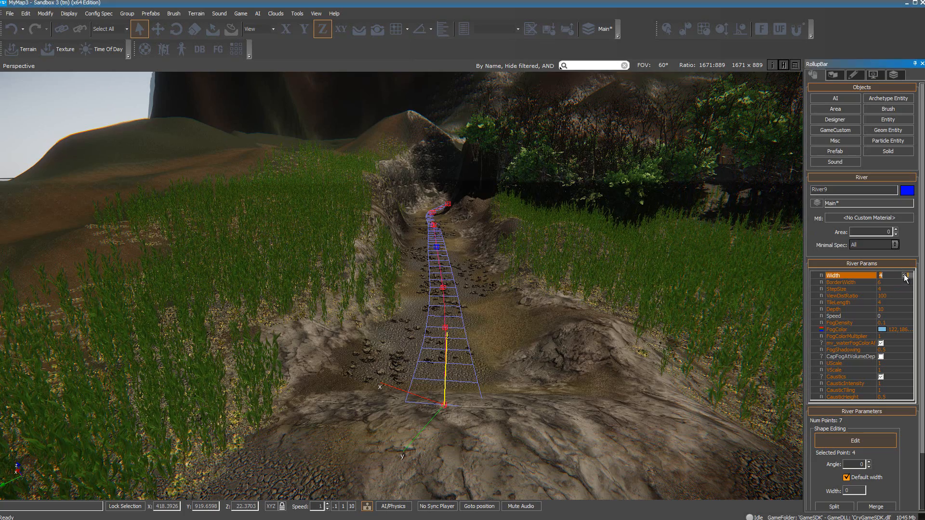
{"action": "left_click_drag", "start_coordinate": [904, 277], "coordinate": [906, 262]}
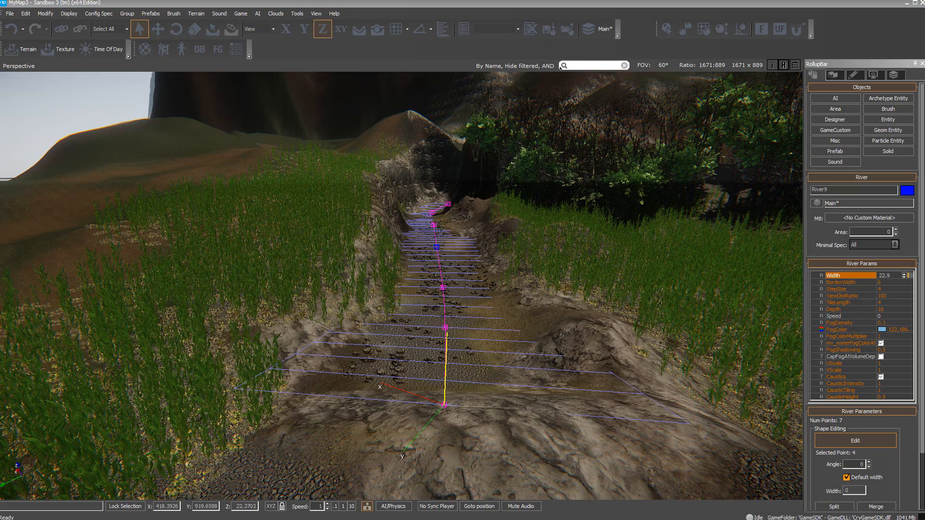
- Assign material_default from the materials folder to the river and close the Material Editor
{"action": "left_click", "coordinate": [871, 217]}
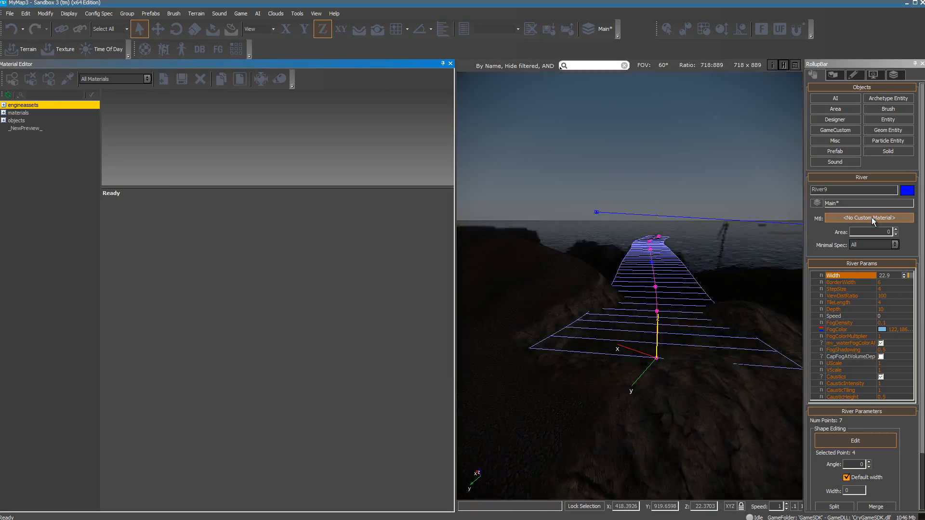
{"action": "left_click", "coordinate": [4, 113]}
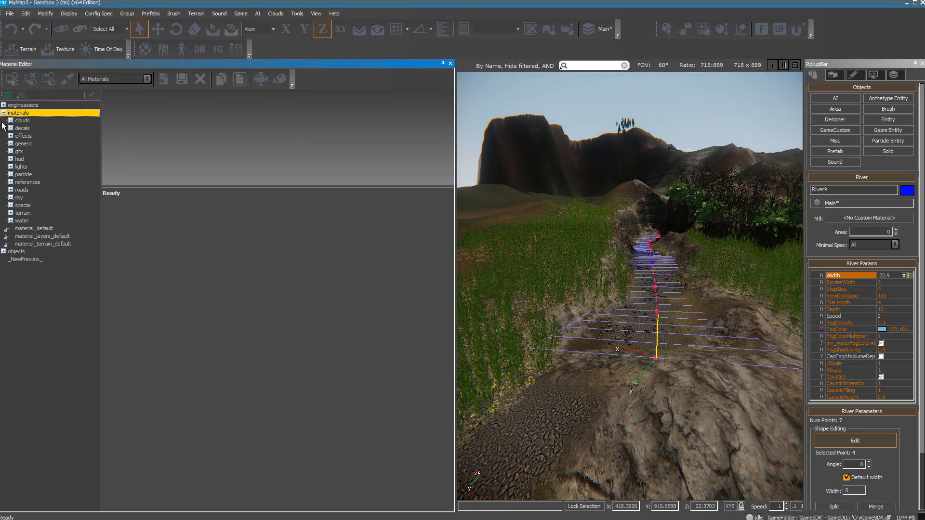
{"action": "left_click", "coordinate": [10, 213]}
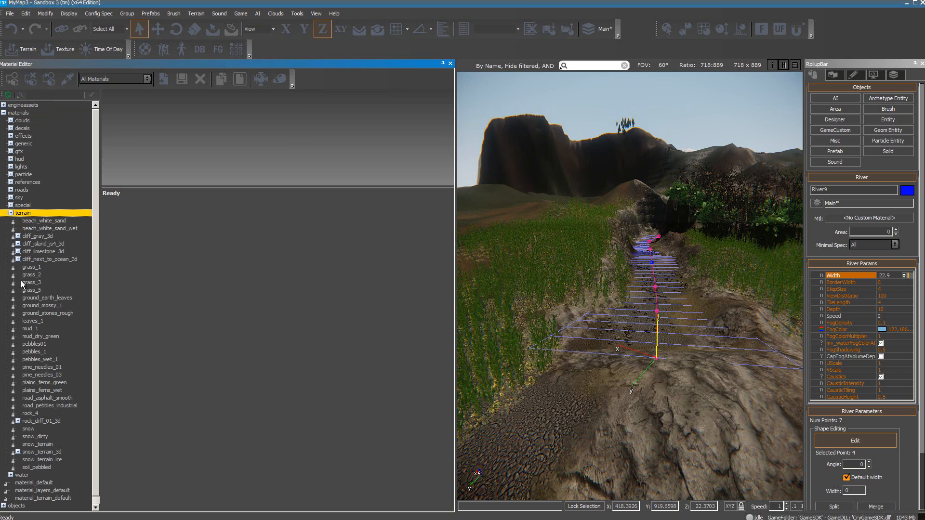
{"action": "left_click", "coordinate": [10, 213]}
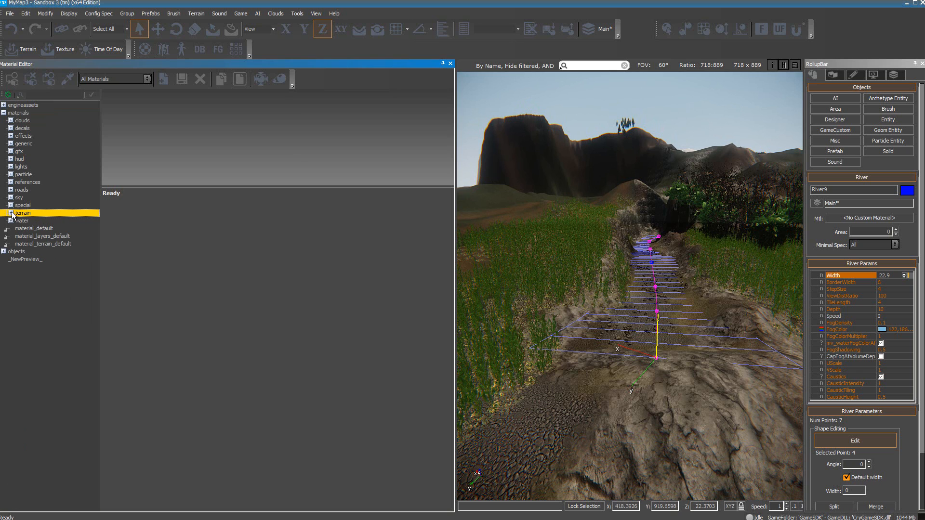
{"action": "left_click", "coordinate": [31, 228]}
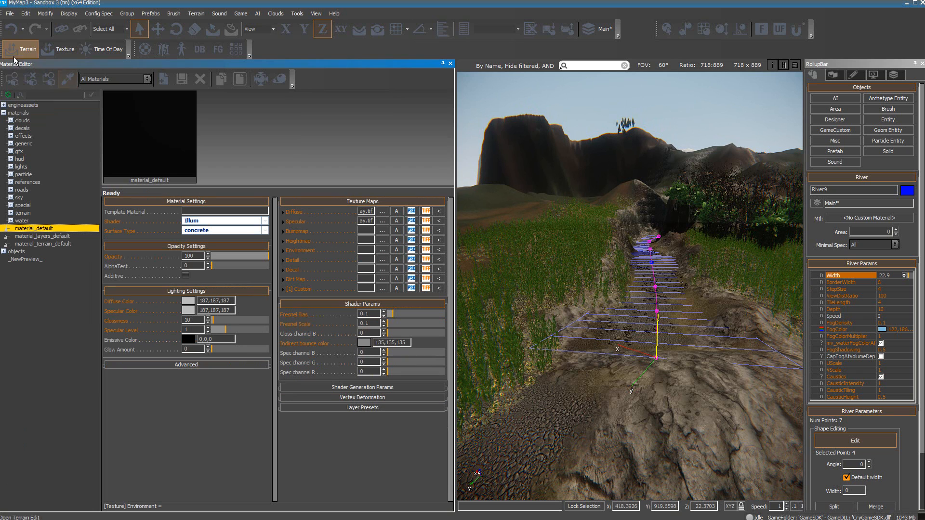
{"action": "left_click", "coordinate": [13, 79]}
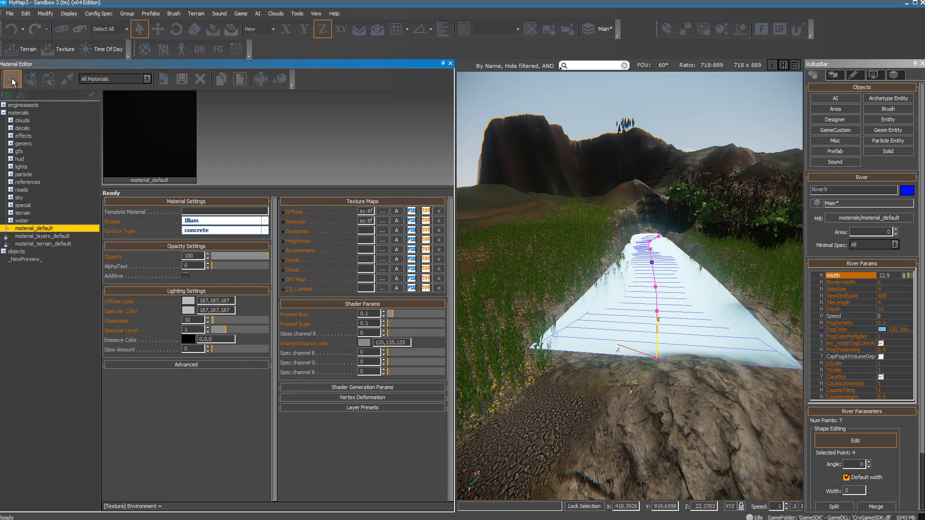
{"action": "left_click", "coordinate": [450, 64]}
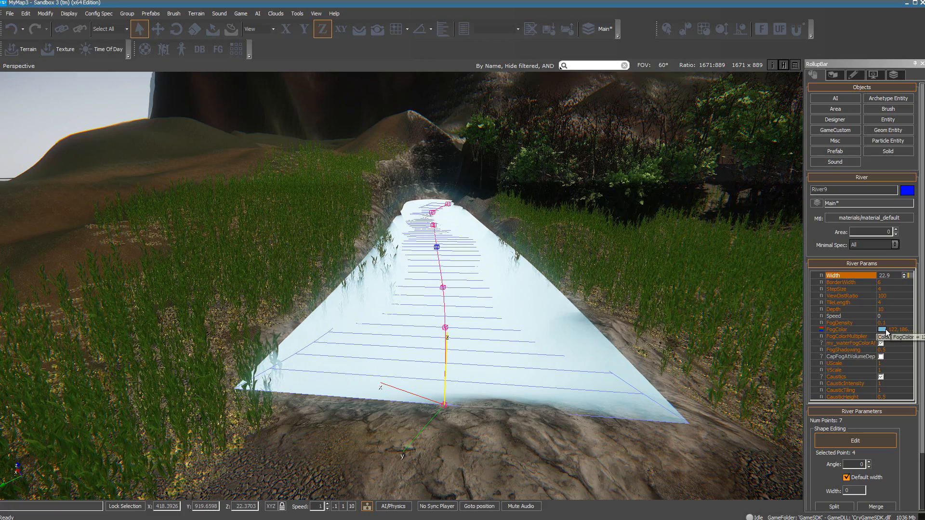
- Darken the river's FogColor to a deep blue of about RGB 23, 61, 78
{"action": "double_click", "coordinate": [885, 329]}
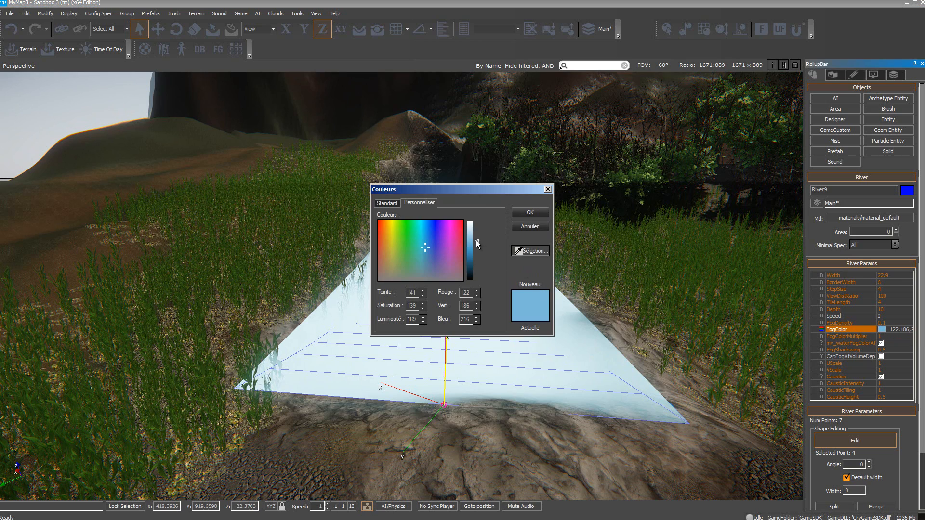
{"action": "left_click_drag", "start_coordinate": [476, 242], "coordinate": [475, 274]}
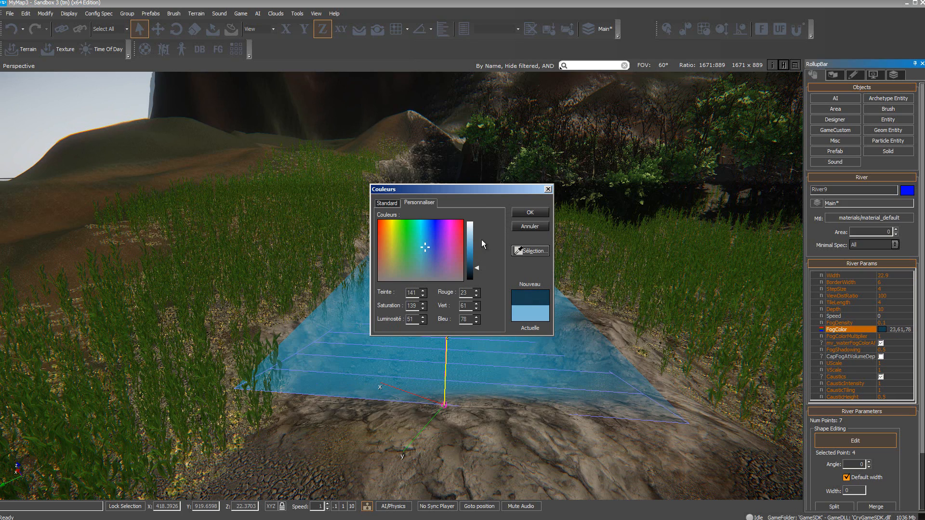
{"action": "left_click", "coordinate": [531, 213]}
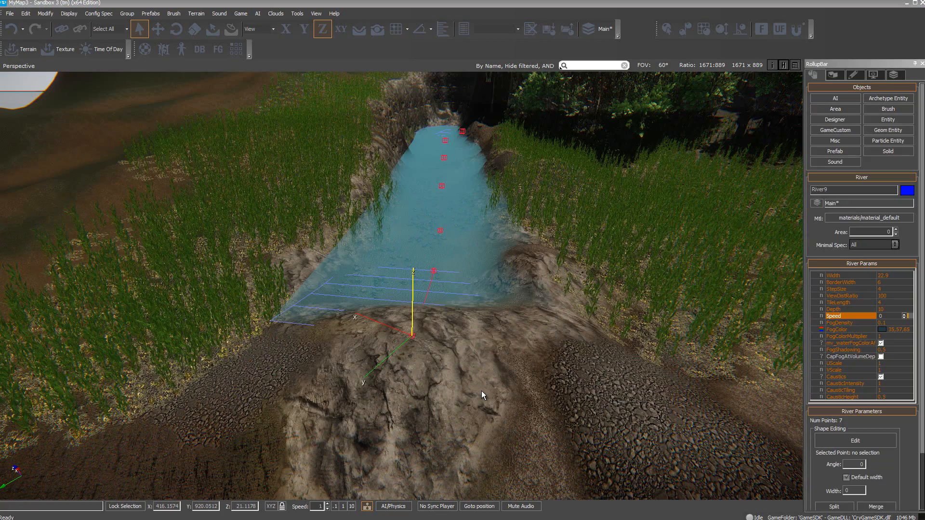
- Lower the river vertically into the riverbed with the Move tool, to a Z position of about 19.92
{"action": "left_click", "coordinate": [161, 31]}
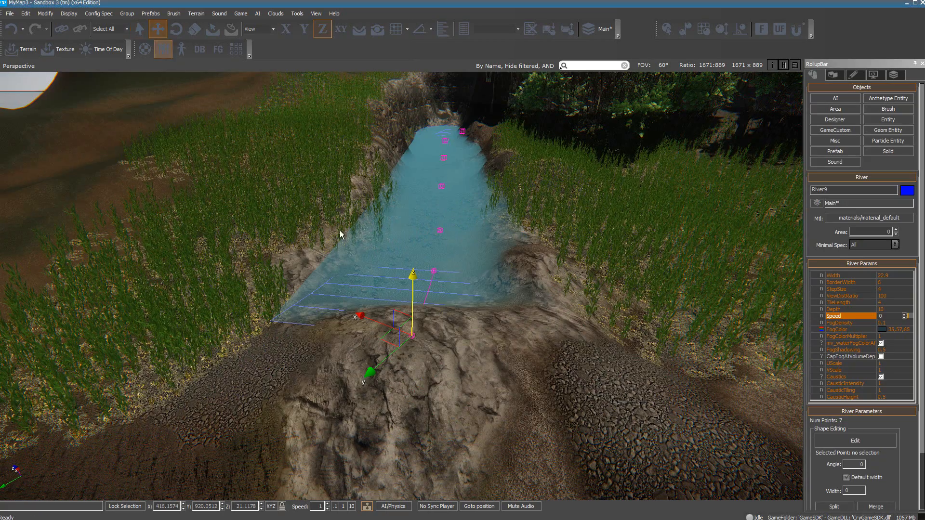
{"action": "left_click", "coordinate": [411, 273]}
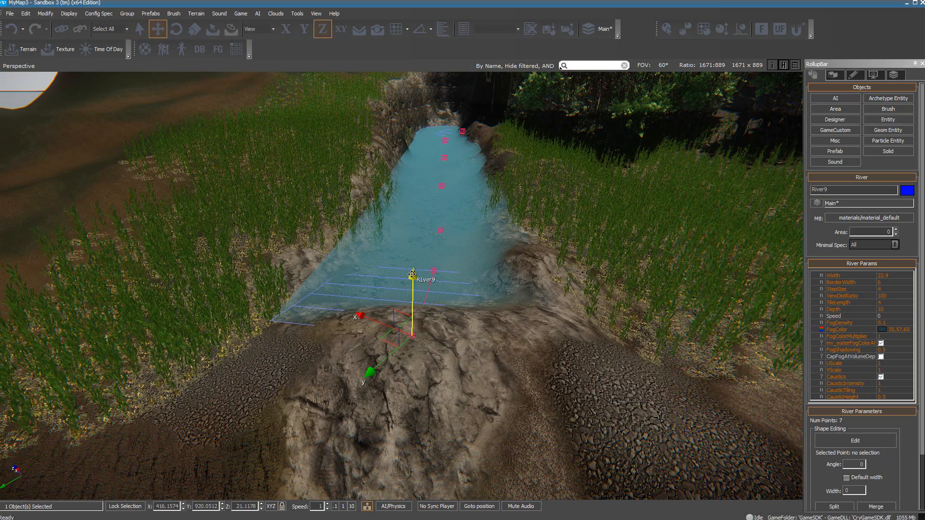
{"action": "left_click_drag", "start_coordinate": [412, 275], "coordinate": [413, 297]}
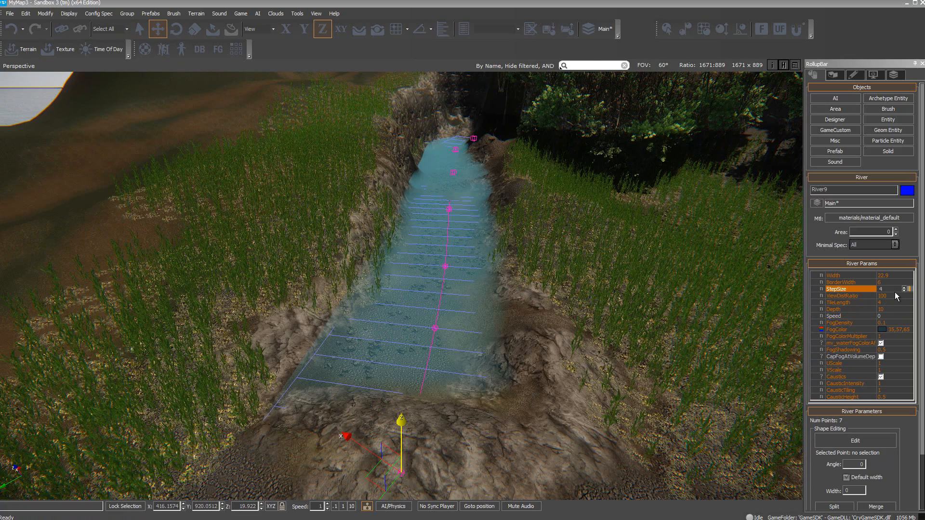
- Set the river's StepSize to 2 and its TileLength to 6 in the river parameters
{"action": "left_click_drag", "start_coordinate": [892, 289], "coordinate": [875, 290]}
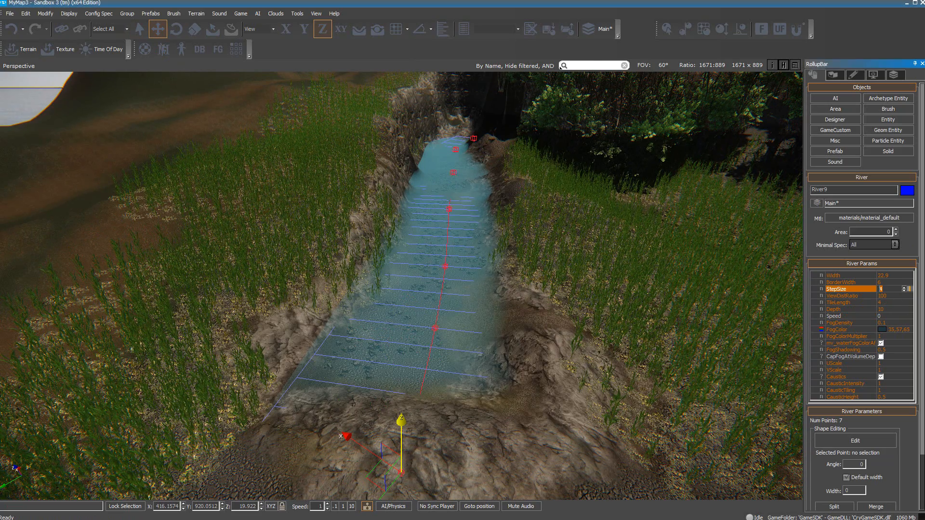
{"action": "type", "text": "2"}
{"action": "key", "text": "Return"}
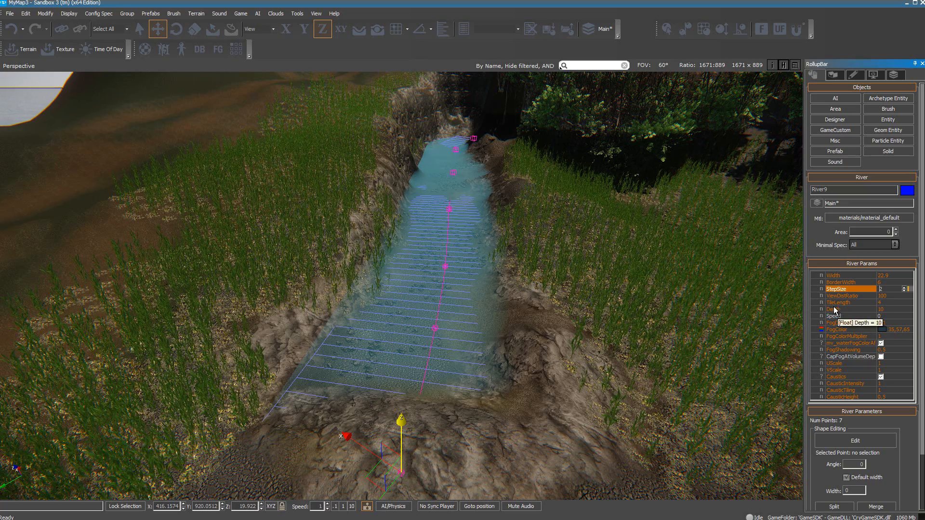
{"action": "left_click", "coordinate": [888, 303]}
{"action": "type", "text": "2"}
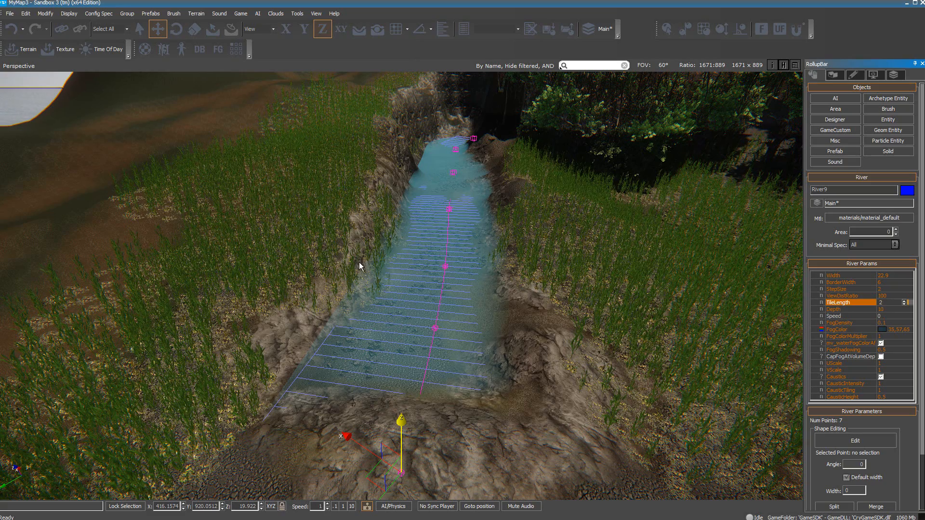
{"action": "left_click_drag", "start_coordinate": [886, 303], "coordinate": [880, 303]}
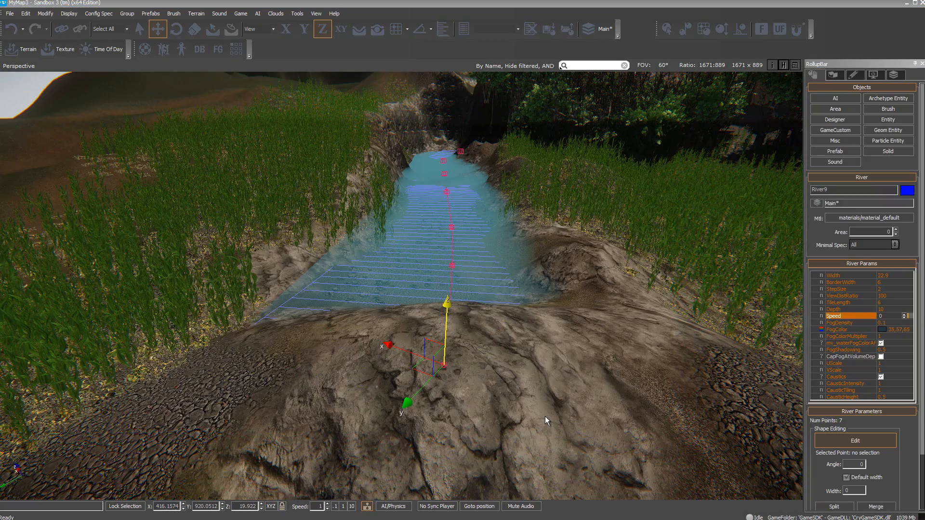
- Enter shape editing for the river and insert two additional shape points along the middle of its centre line
{"action": "left_click", "coordinate": [882, 444]}
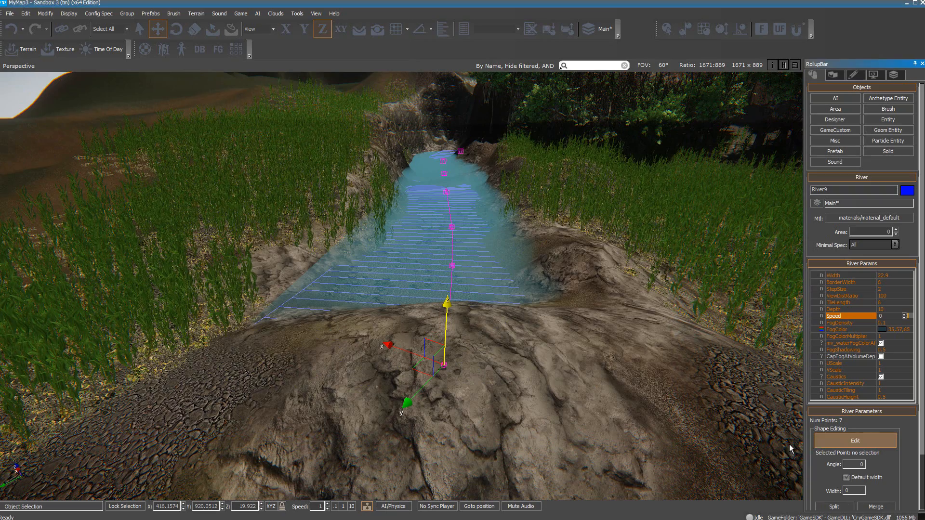
{"action": "left_click", "coordinate": [848, 441]}
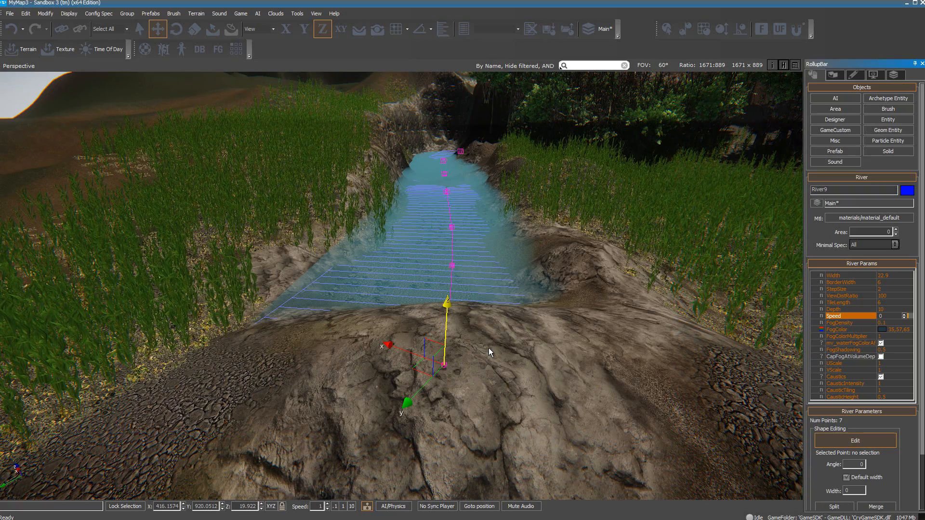
{"action": "left_click", "coordinate": [449, 210]}
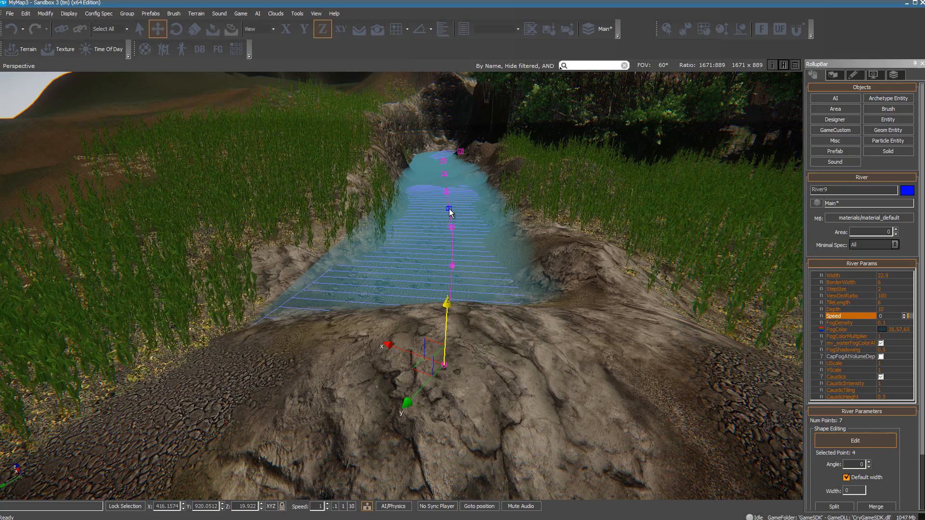
{"action": "left_click", "coordinate": [452, 246]}
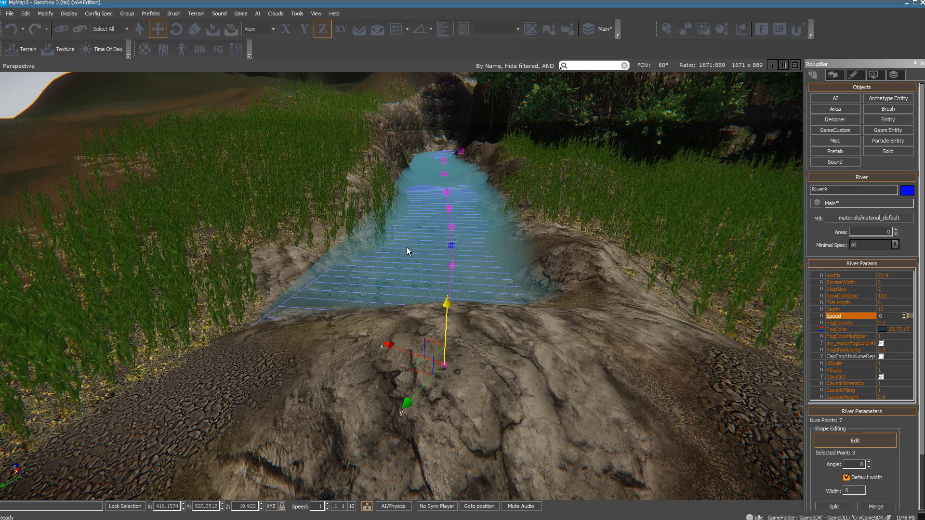
{"action": "left_click", "coordinate": [451, 213]}
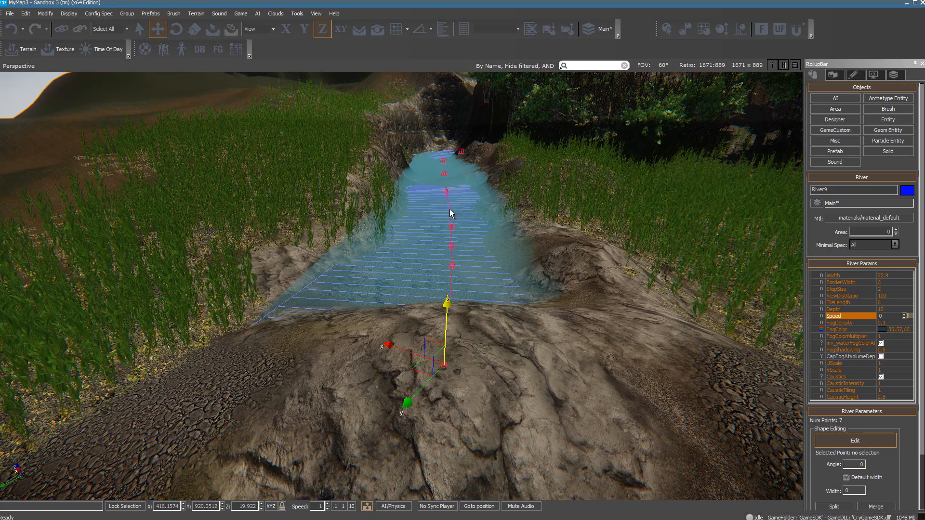
{"action": "left_click", "coordinate": [450, 210]}
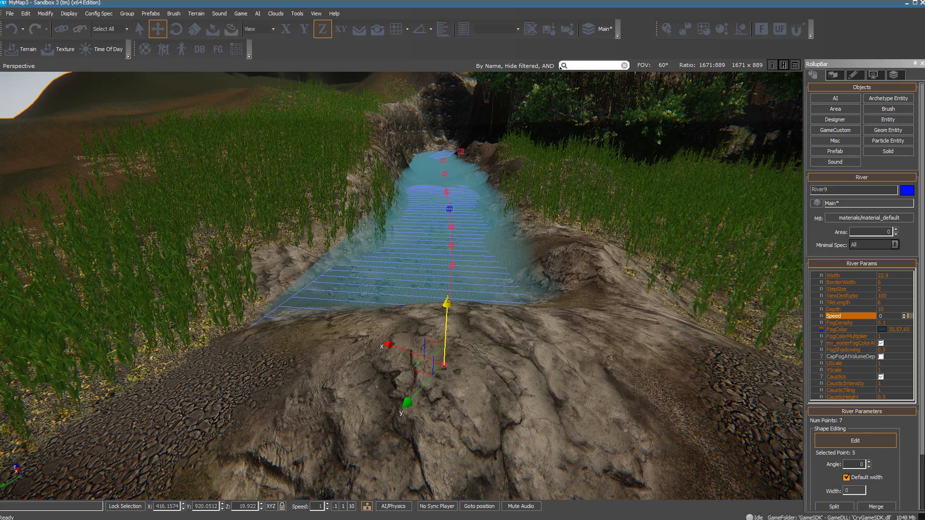
- Switch the river's mv_waterFogColor option off and back on to compare the water colour
{"action": "left_click", "coordinate": [846, 376]}
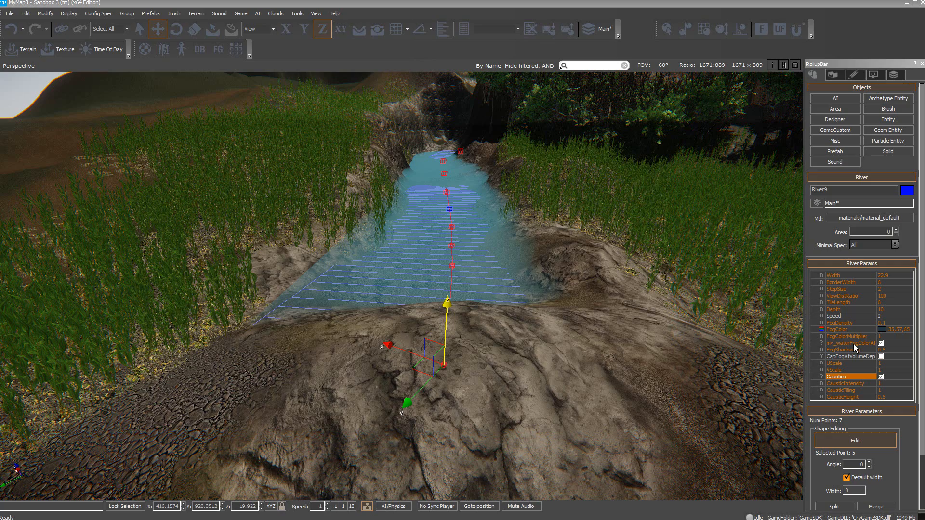
{"action": "left_click", "coordinate": [881, 344]}
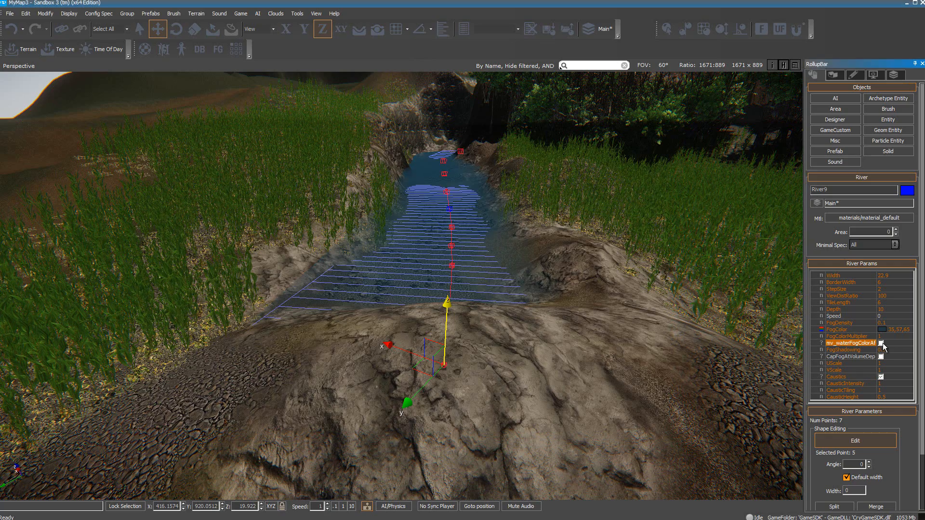
{"action": "left_click", "coordinate": [881, 343]}
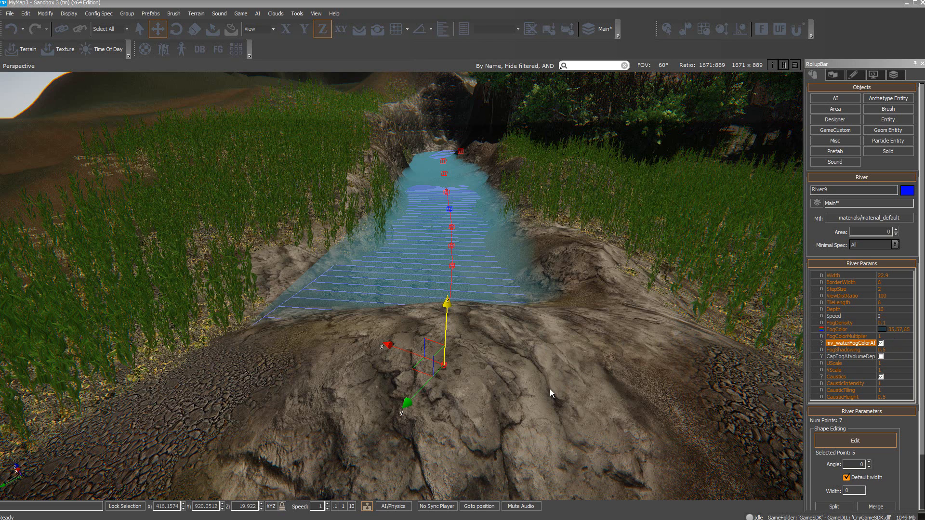
- Hide the viewport helpers and deselect the river's shape point for a clear view of the water
{"action": "right_click_drag", "start_coordinate": [495, 381], "coordinate": [491, 372]}
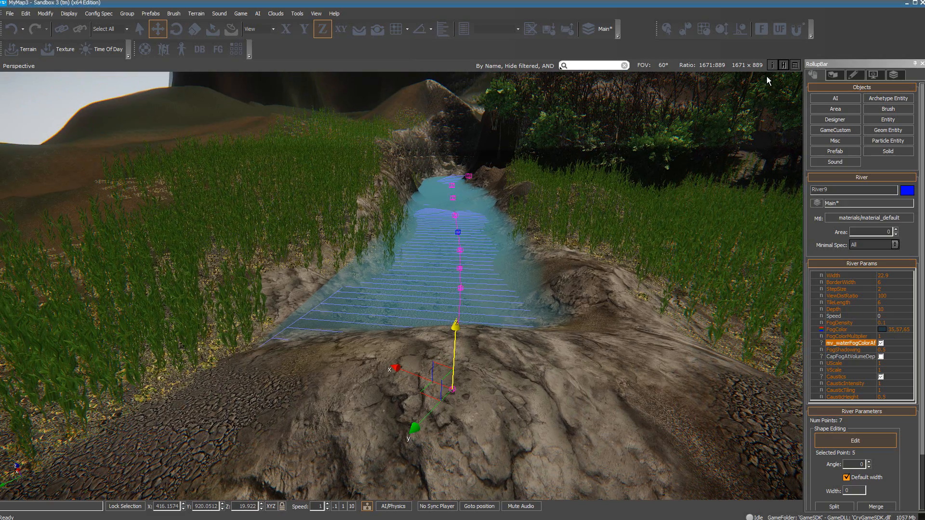
{"action": "left_click", "coordinate": [783, 65]}
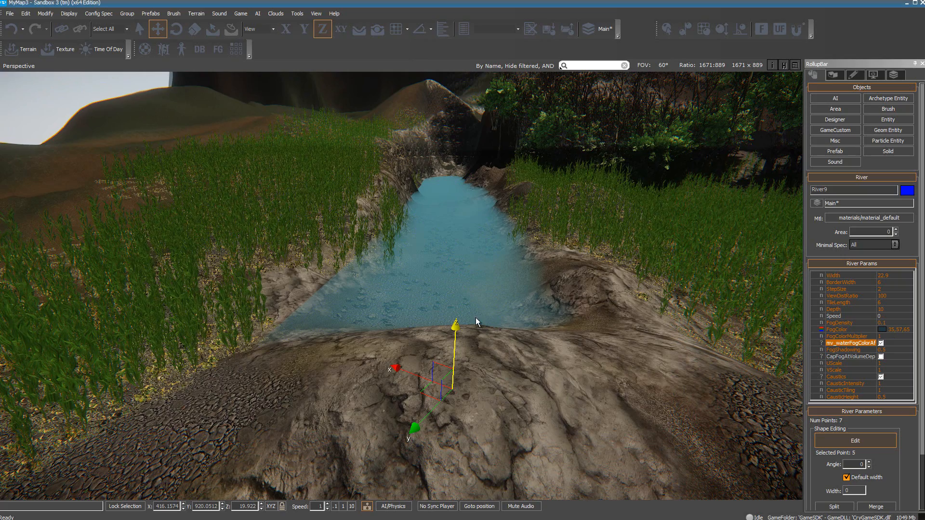
{"action": "left_click", "coordinate": [449, 283]}
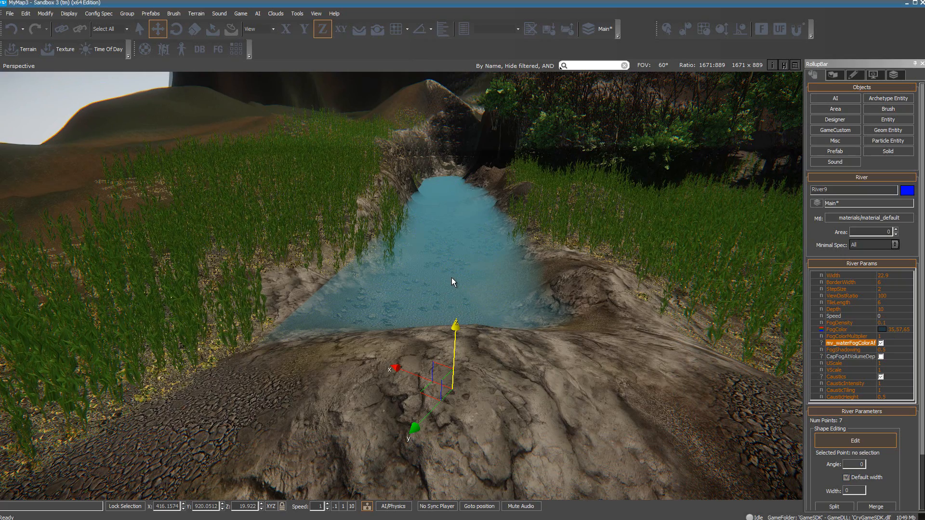
- Run the level in game mode and walk over the rock into the river to examine the water above and below its surface
{"action": "key", "text": "ctrl+g"}
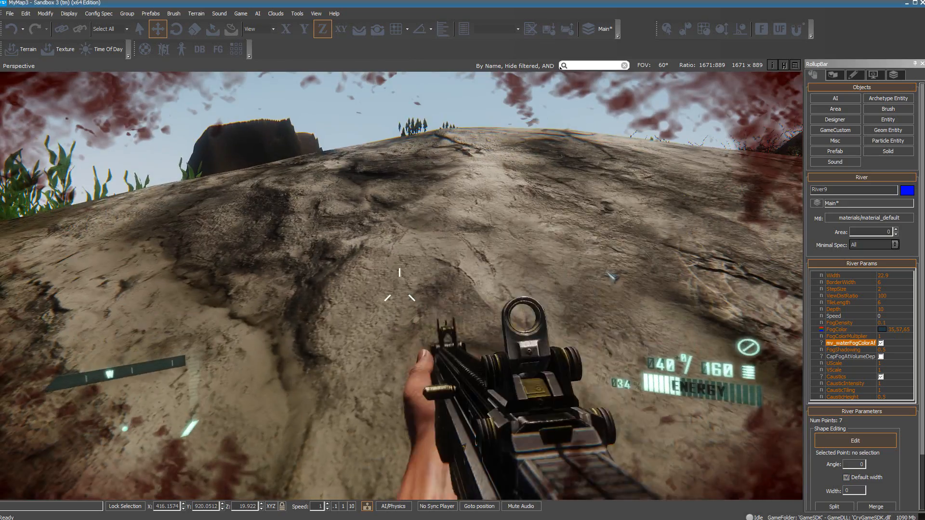
{"action": "key", "text": "w"}
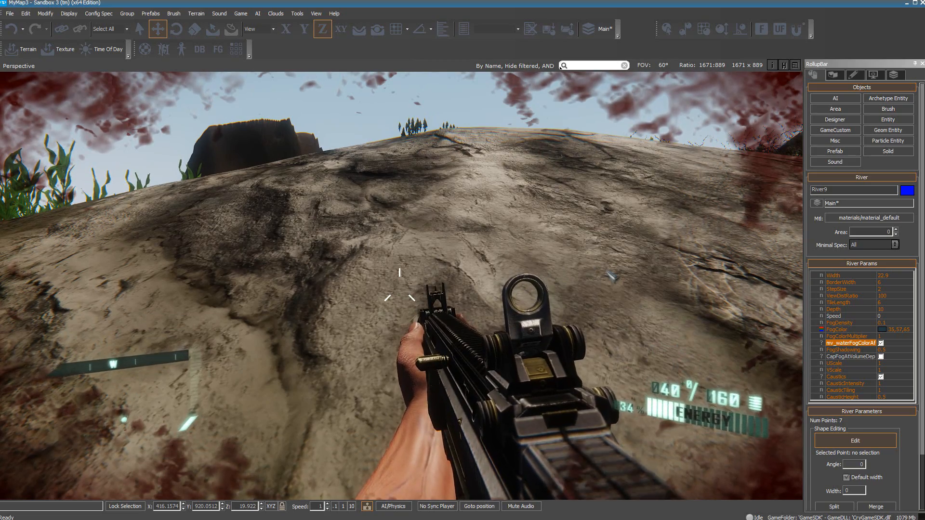
{"action": "key", "text": "w"}
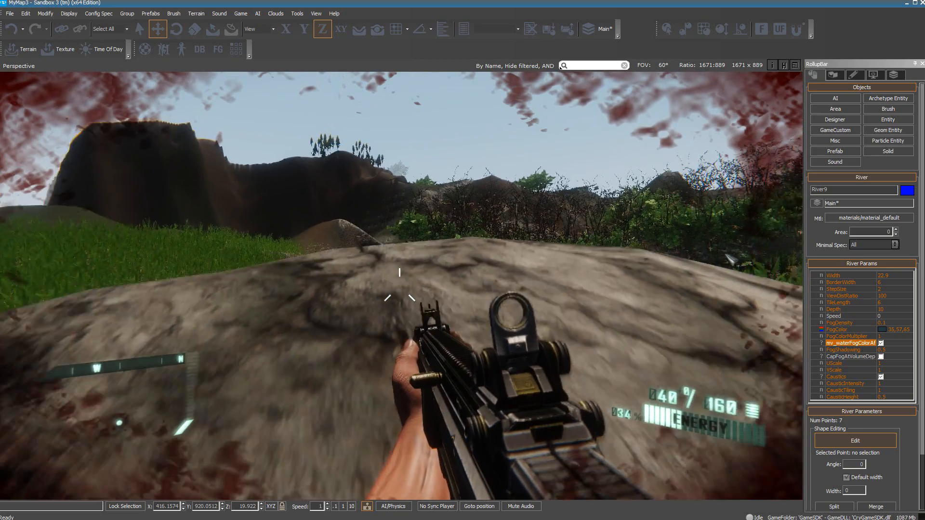
{"action": "key", "text": "w"}
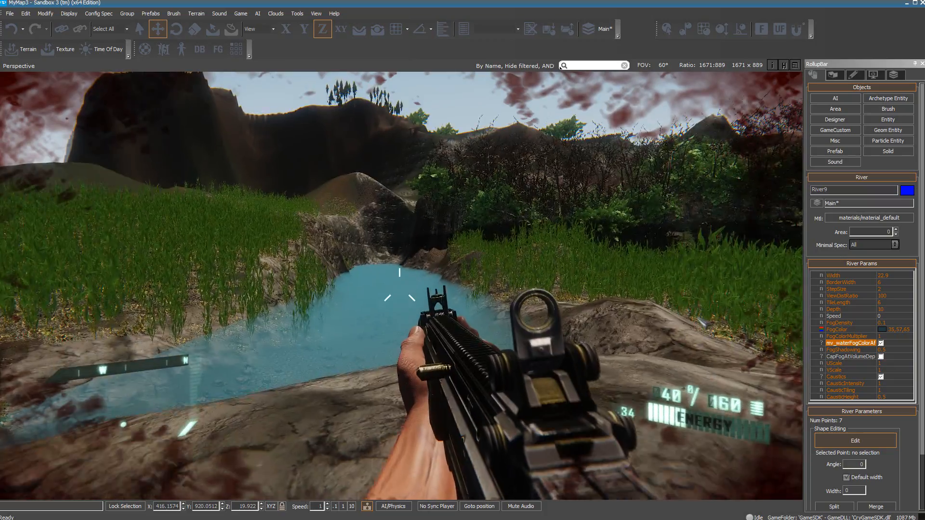
{"action": "key", "text": "w"}
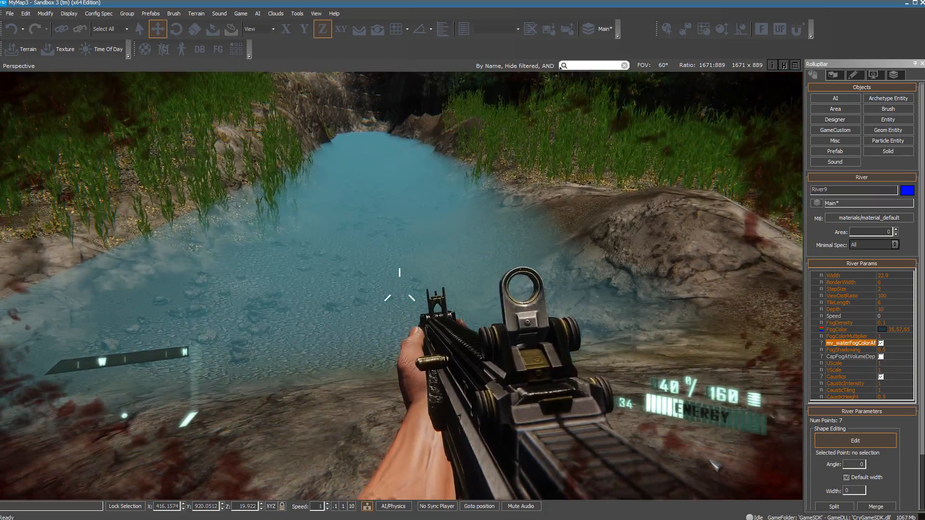
{"action": "key", "text": "w"}
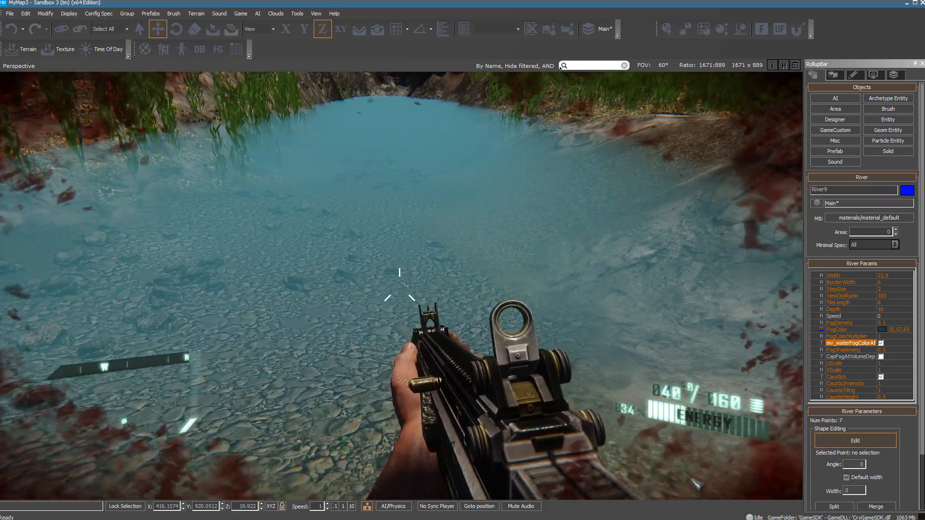
{"action": "key", "text": "w"}
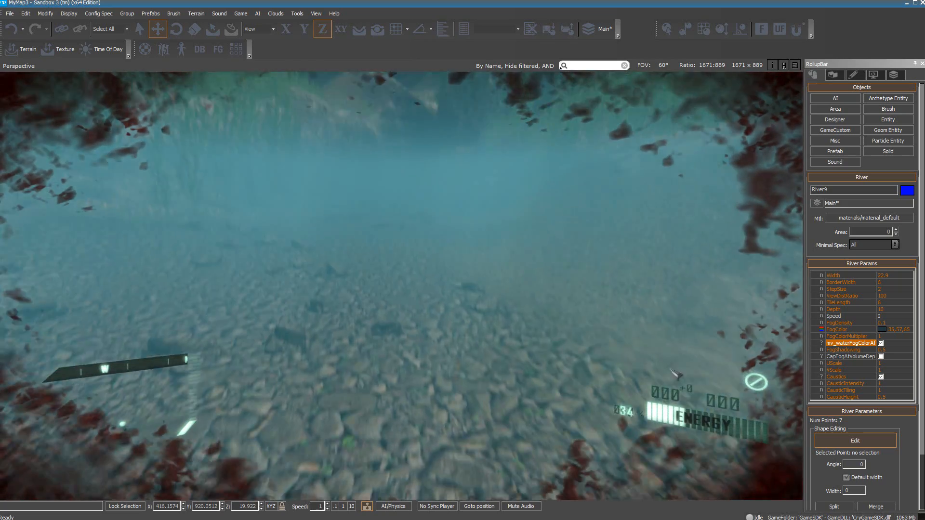
{"action": "key", "text": "w"}
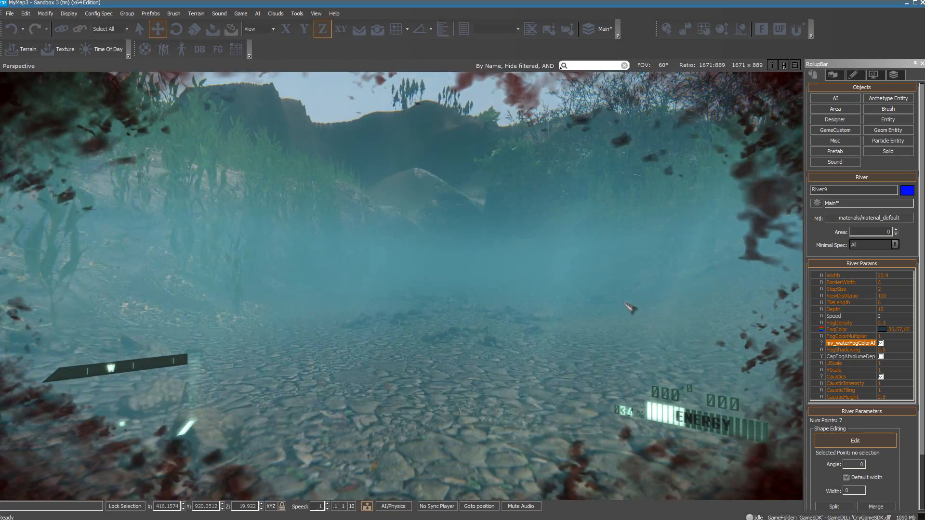
{"action": "key", "text": "w"}
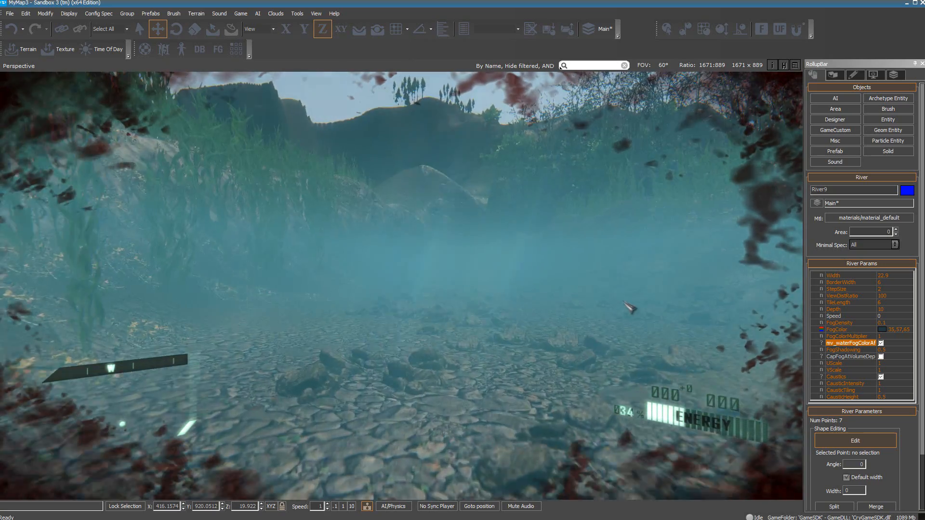
{"action": "key", "text": "w"}
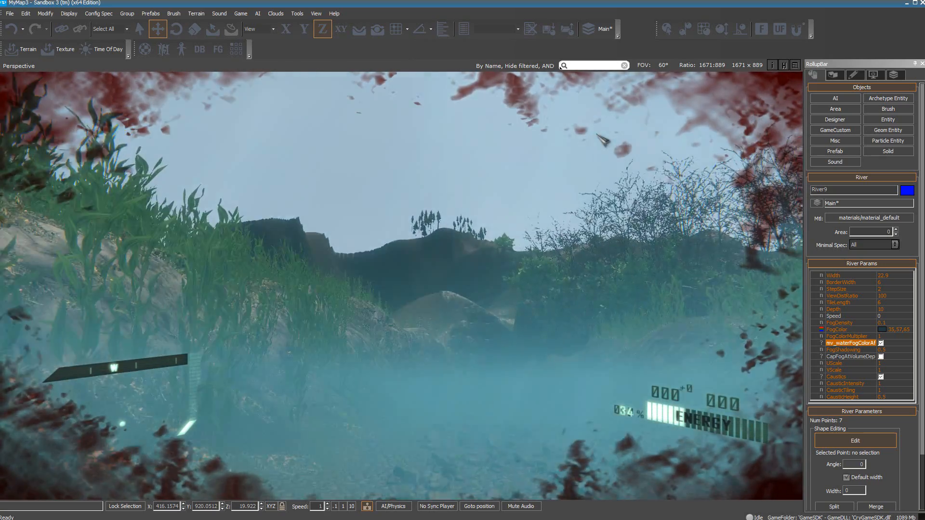
{"action": "key", "text": "w"}
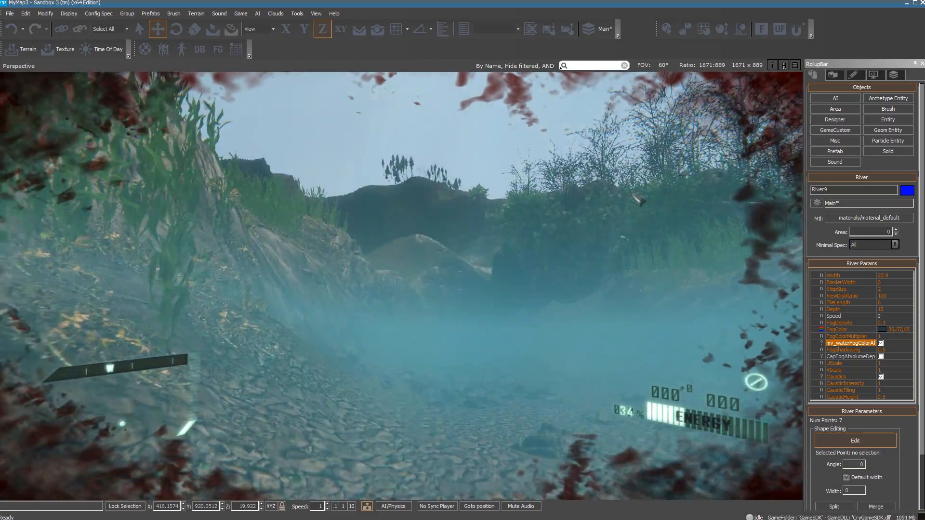
{"action": "key", "text": "w"}
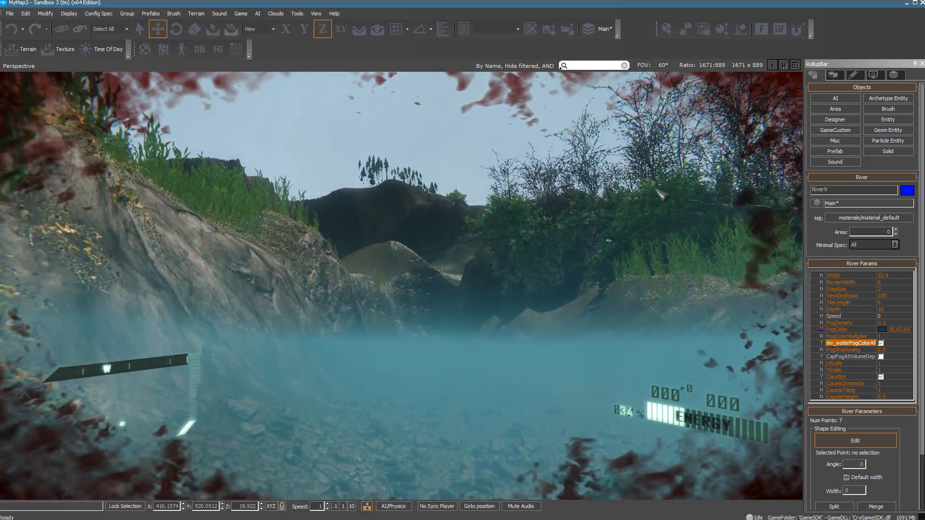
{"action": "key", "text": "w"}
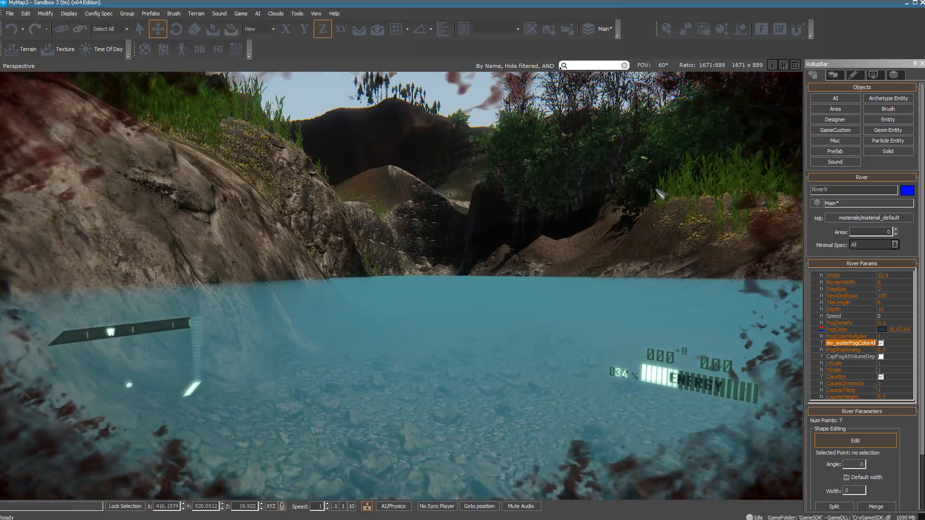
{"action": "key", "text": "w"}
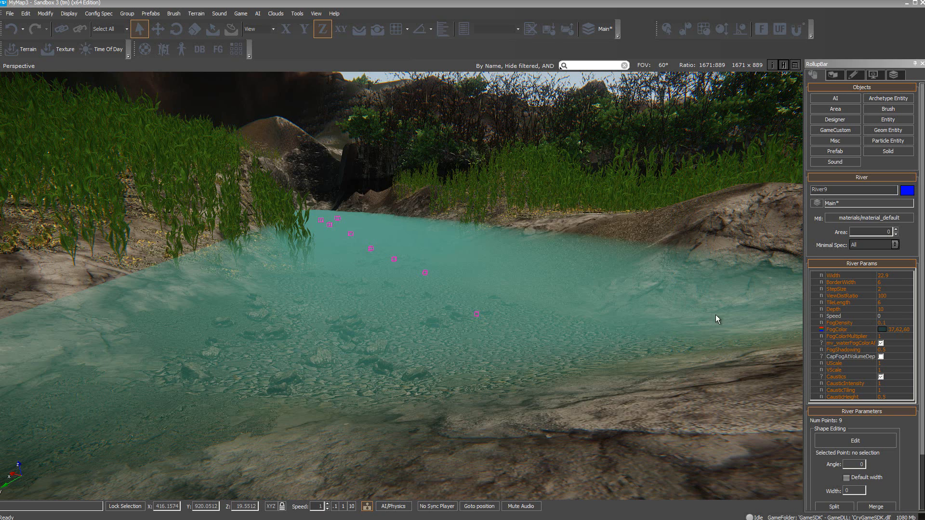
- Deselect the river, walk through its recoloured water in game mode, and return to the editor
{"action": "left_click", "coordinate": [460, 325]}
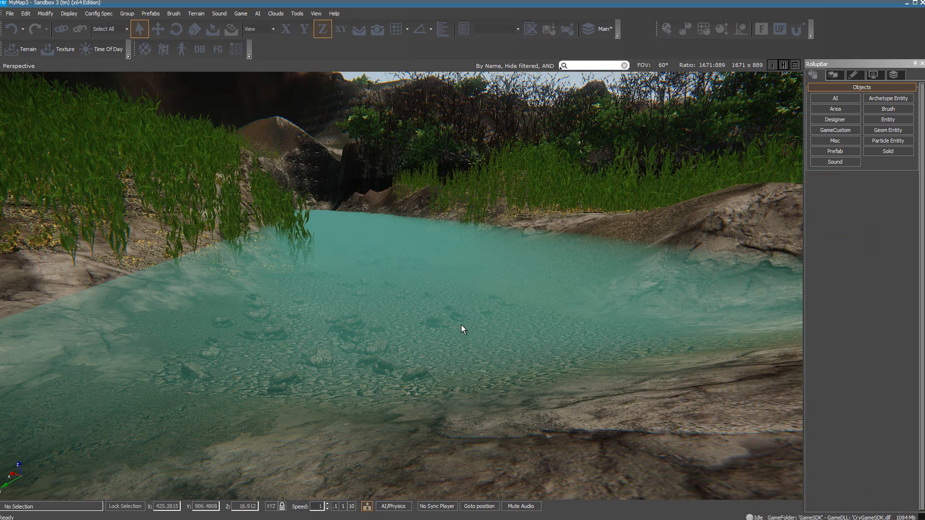
{"action": "key", "text": "ctrl+g"}
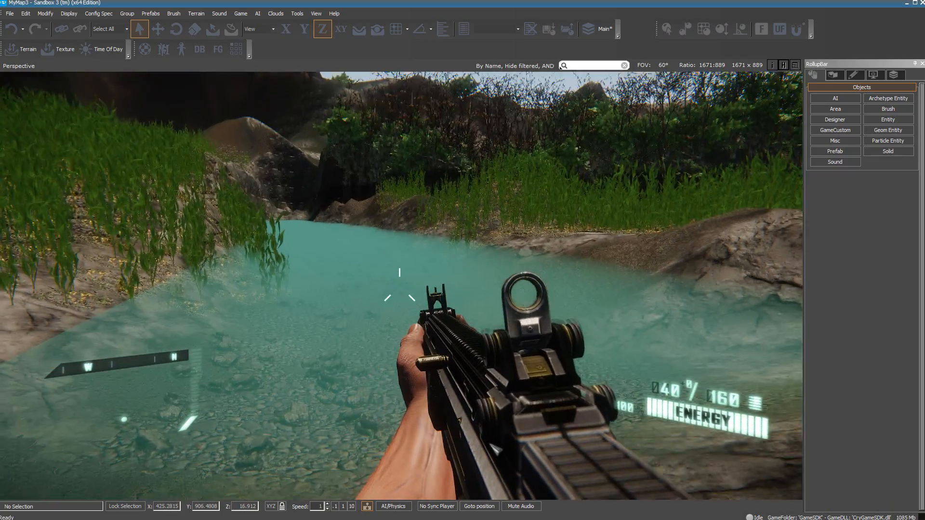
{"action": "key", "text": "w"}
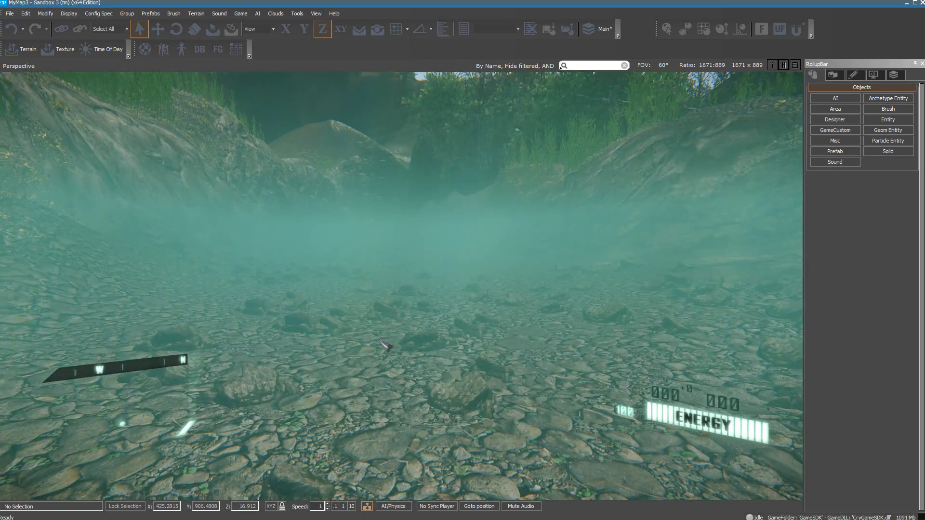
{"action": "key", "text": "Escape"}
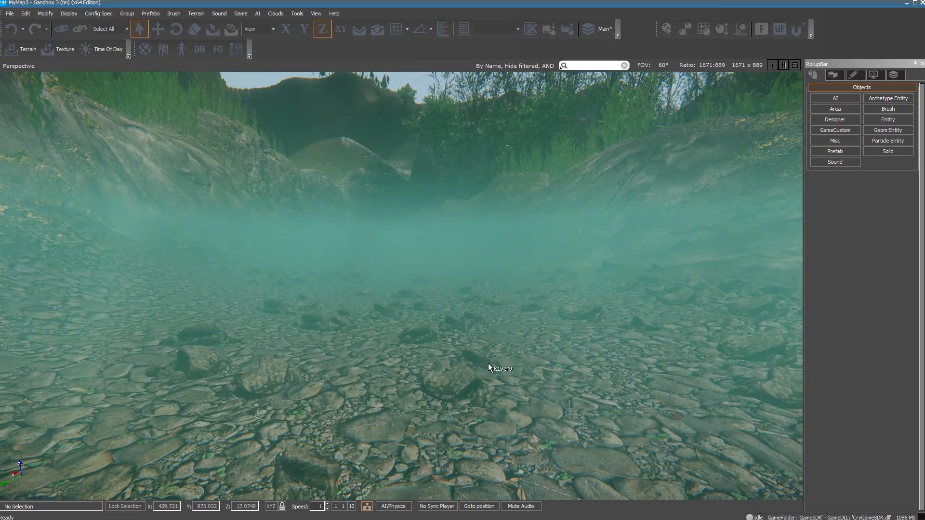
- Select the river and set its Depth to 1
{"action": "left_click", "coordinate": [488, 363]}
{"action": "key", "text": "s"}
{"action": "key", "text": "s"}
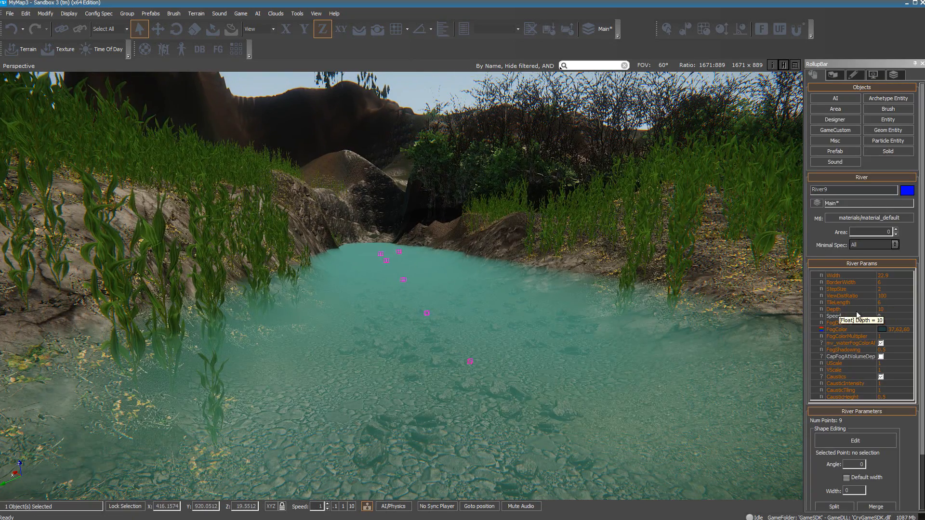
{"action": "left_click", "coordinate": [886, 310]}
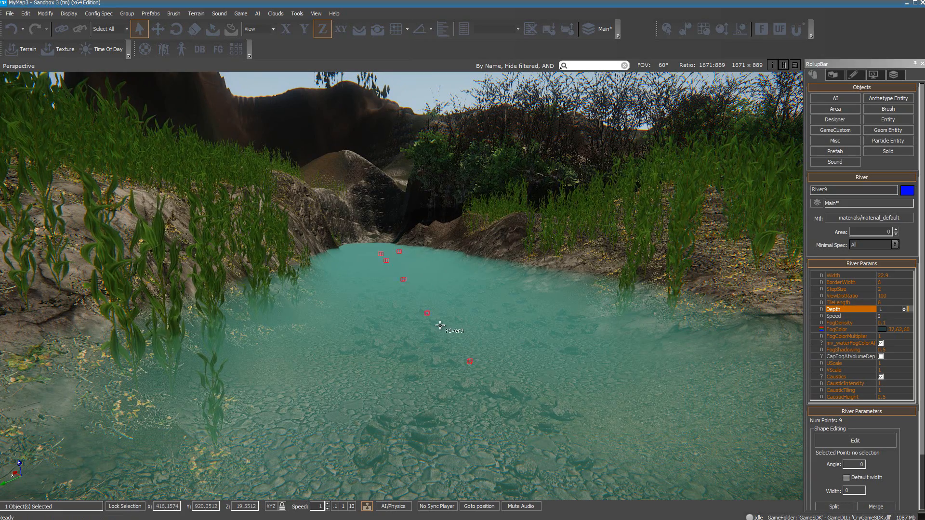
- Run the level in game mode inside the river and fire the weapon to test the water at the reduced Depth
{"action": "key", "text": "ctrl+g"}
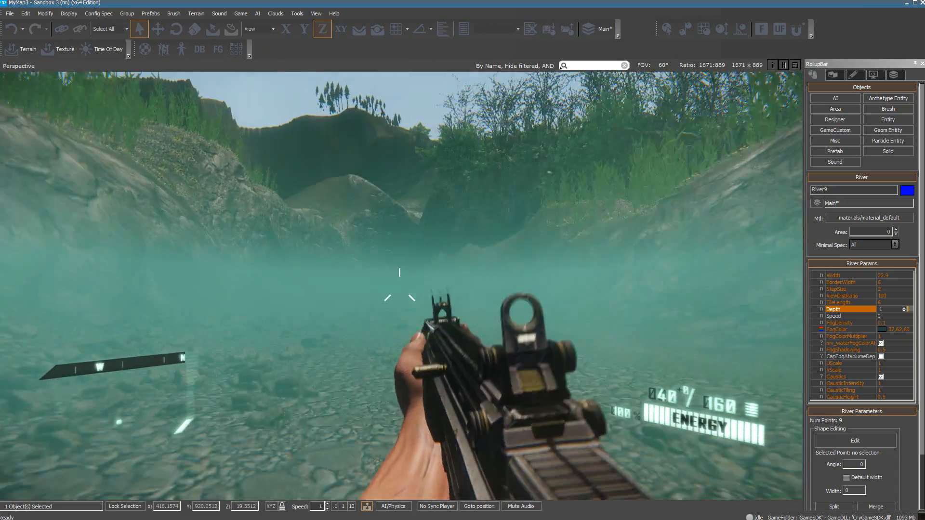
{"action": "left_click", "coordinate": [400, 289]}
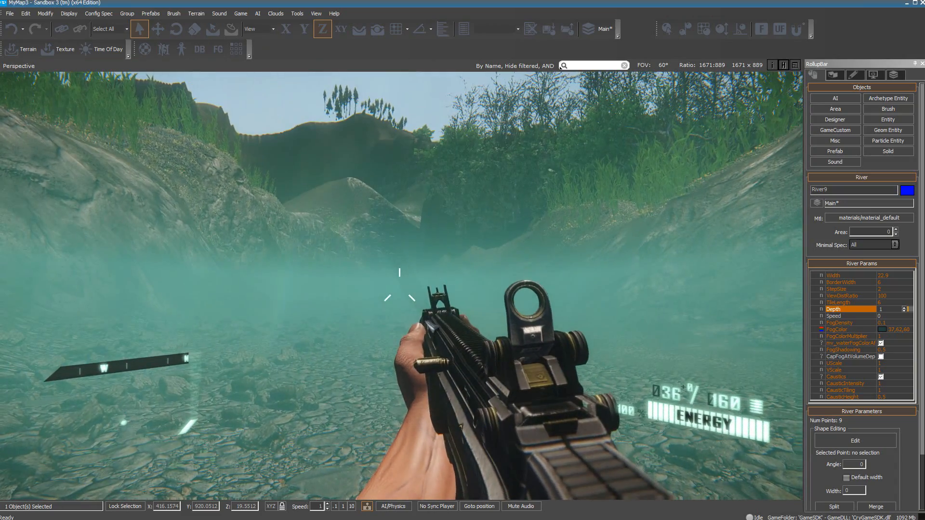